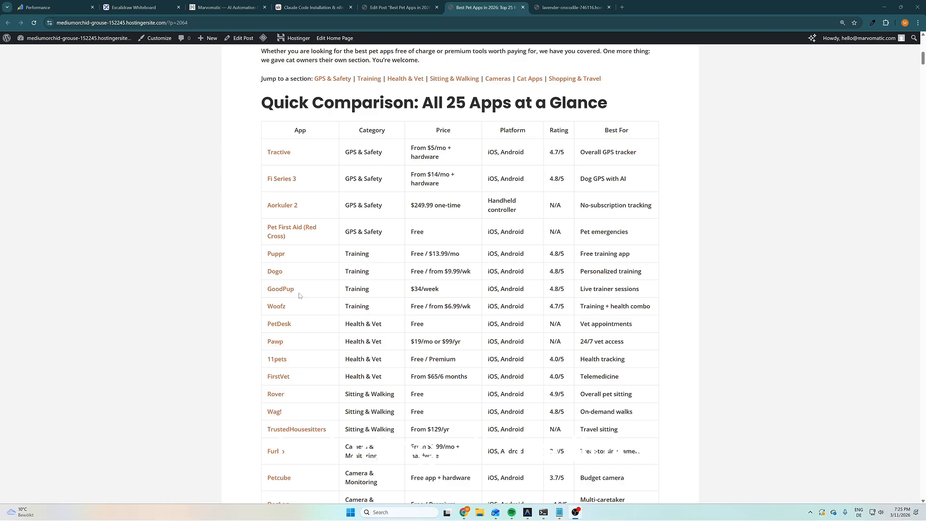
Examine the pet apps article's comparison table, its app categories infographic and the start of the GPS and safety section
scroll(599, 288, down, 9)
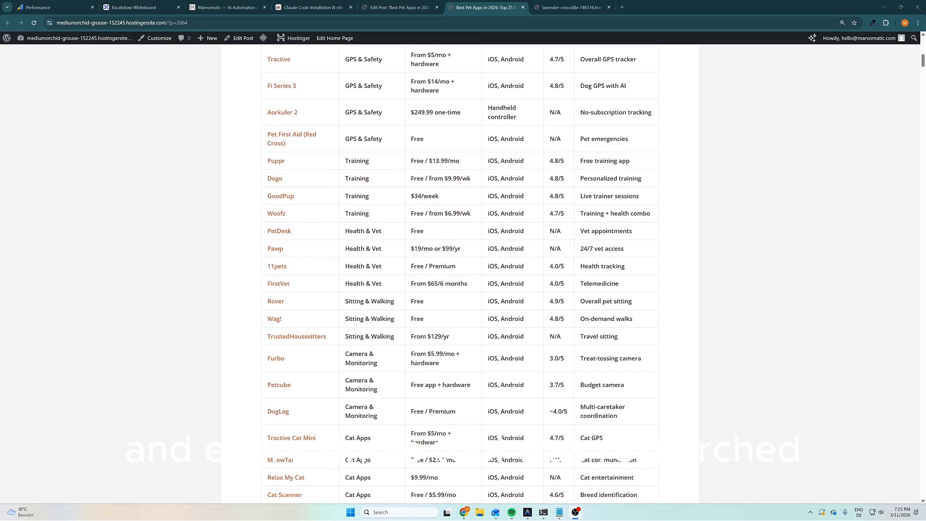
scroll(599, 289, down, 1)
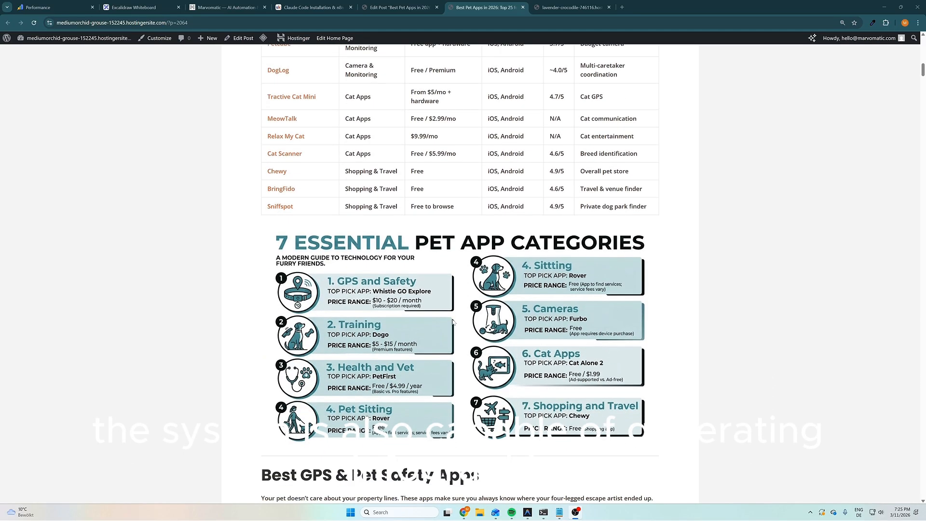
scroll(639, 309, down, 2)
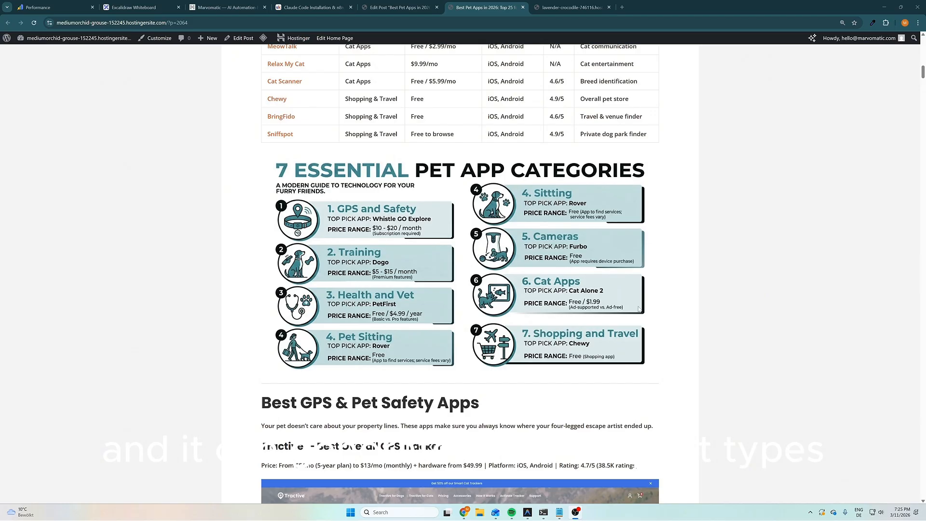
scroll(640, 310, down, 2)
scroll(641, 314, down, 1)
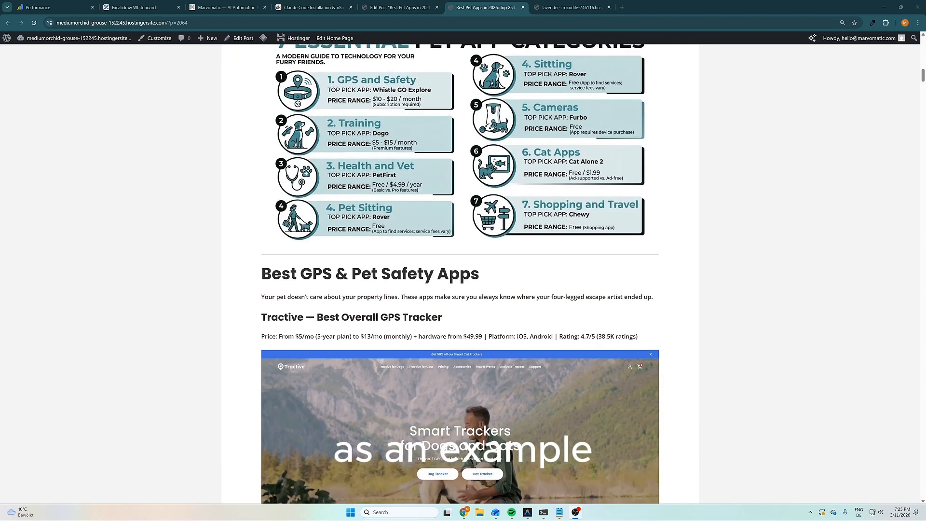
scroll(644, 319, down, 1)
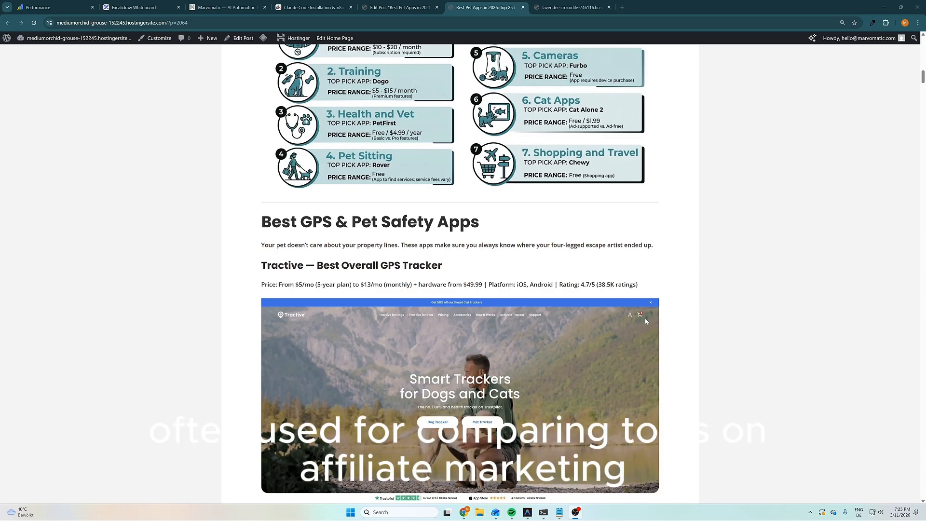
scroll(647, 323, down, 1)
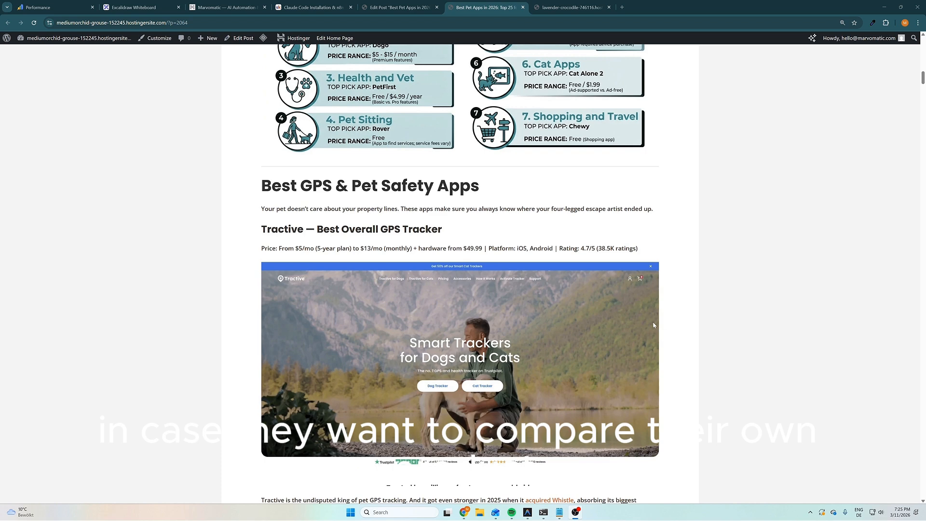
scroll(389, 292, down, 1)
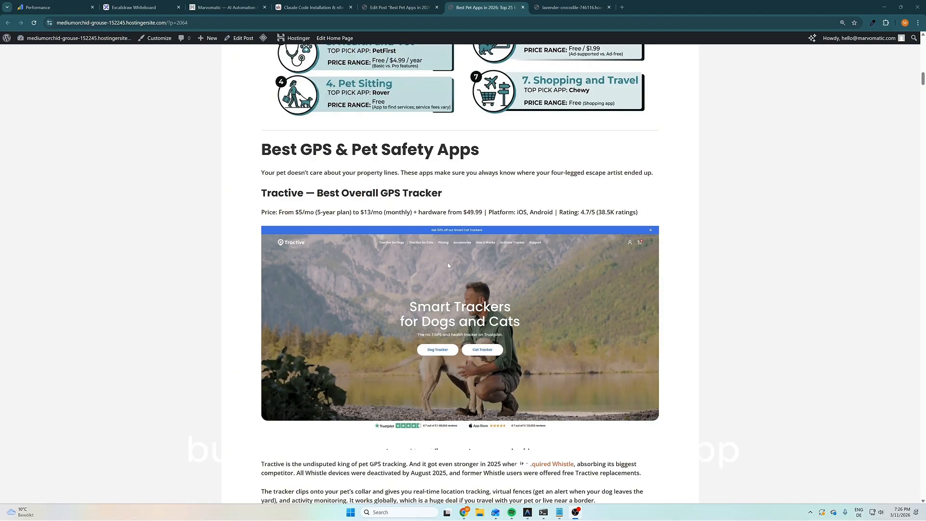
Read through the individual GPS and safety app reviews down to the monthly cost comparison chart
scroll(448, 266, down, 15)
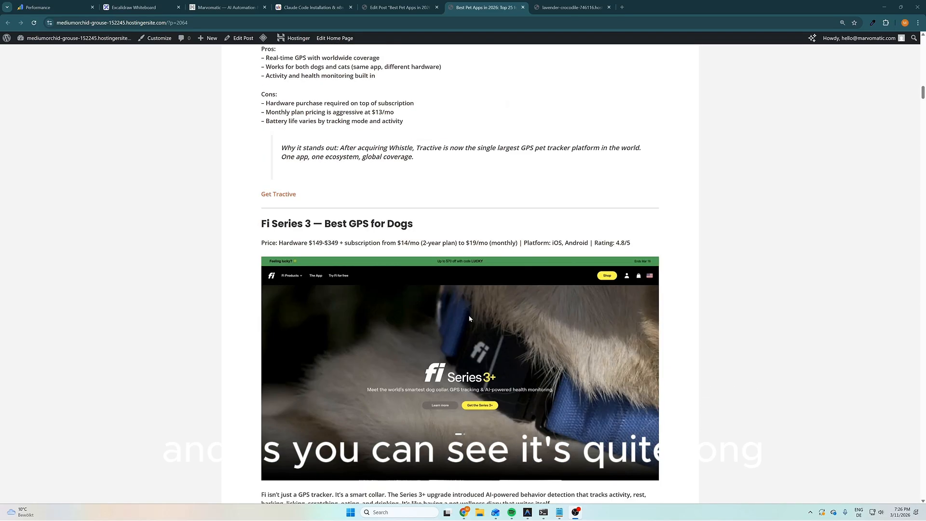
scroll(469, 320, down, 6)
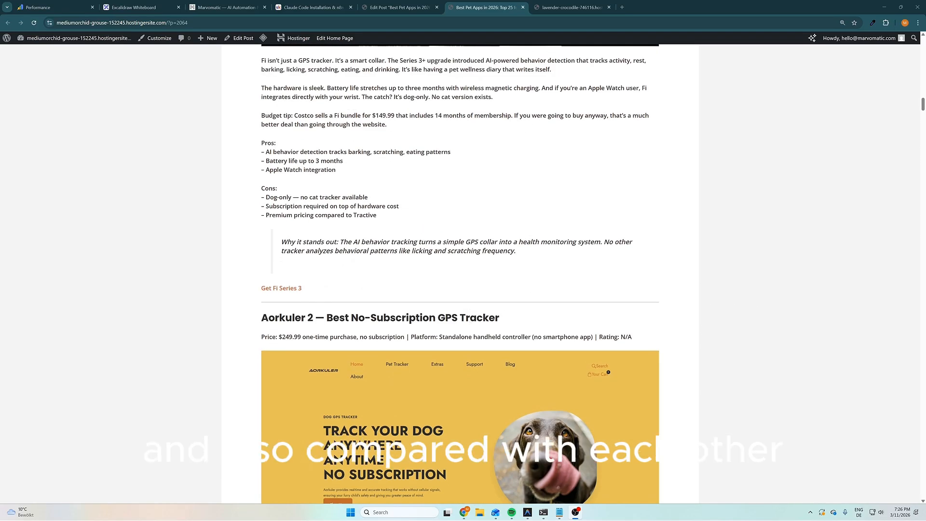
scroll(471, 310, down, 11)
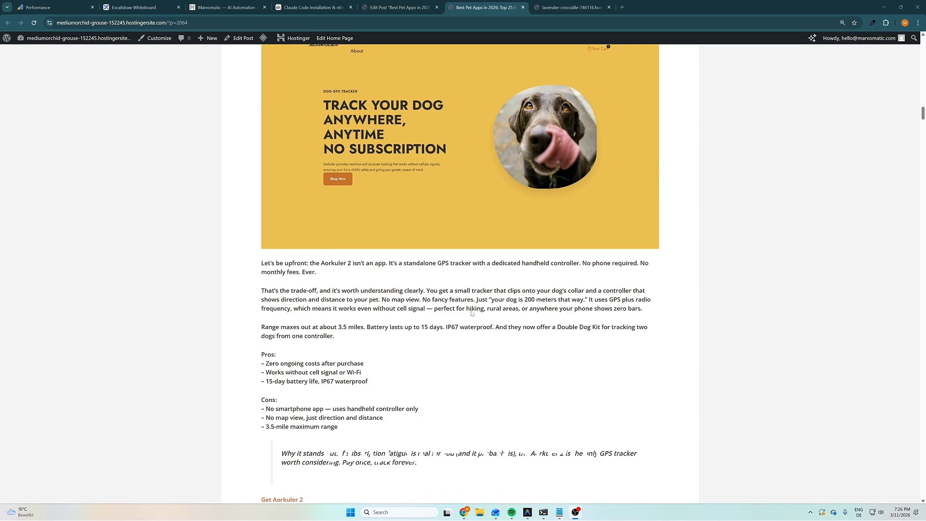
scroll(472, 313, down, 10)
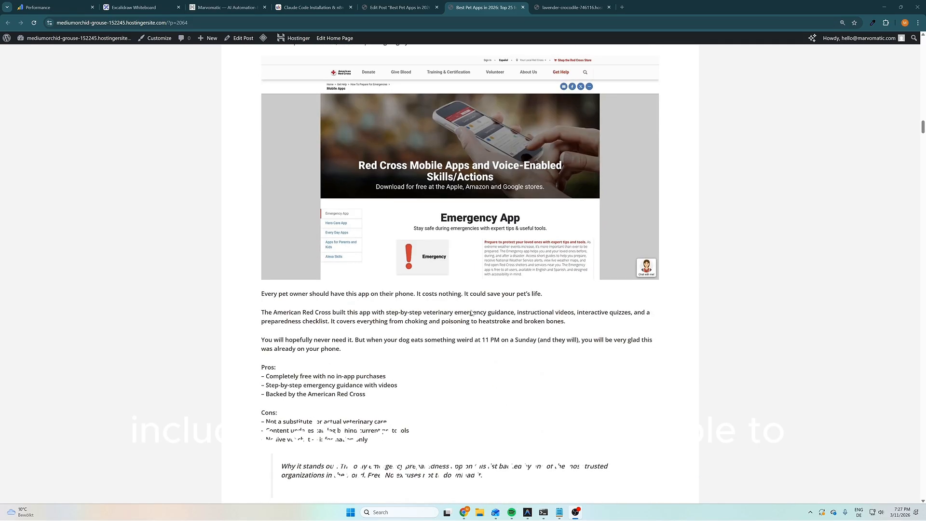
scroll(471, 313, down, 2)
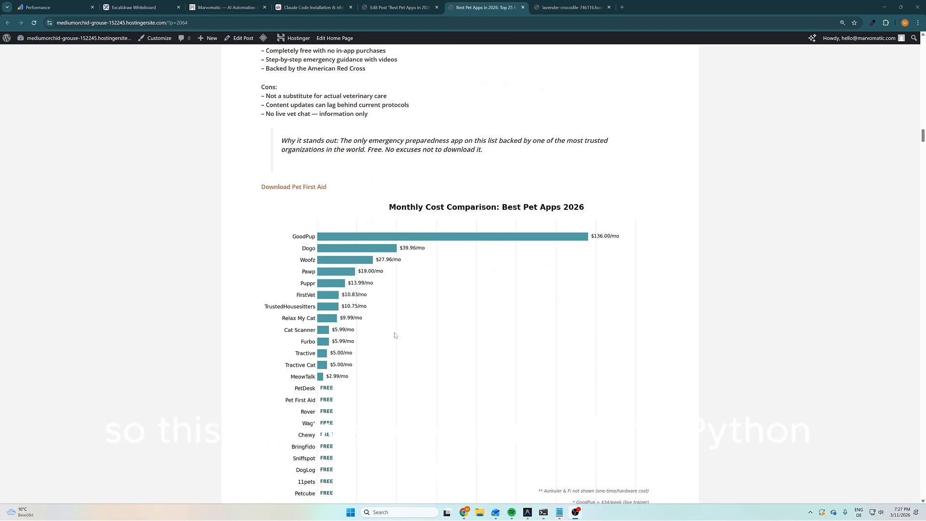
scroll(396, 339, down, 1)
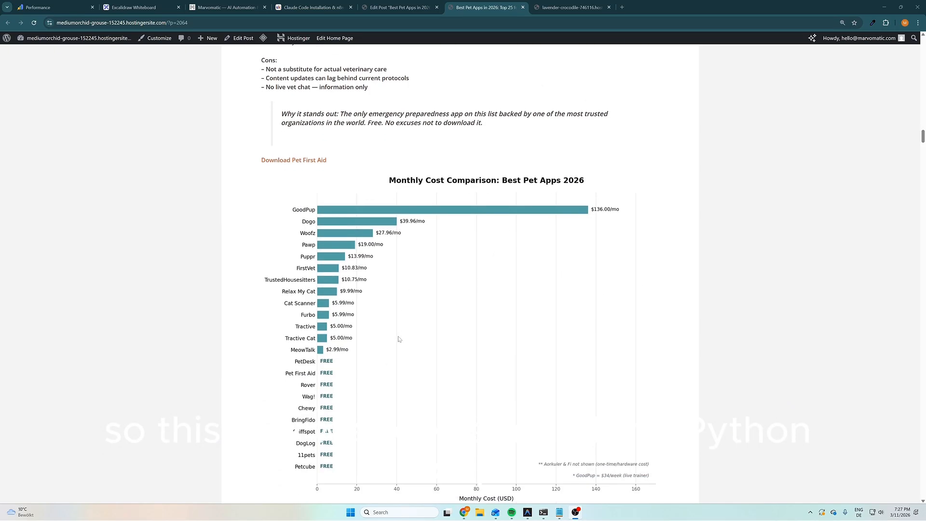
scroll(398, 340, down, 1)
Review the article's featured image, its Frequently Asked Questions and the How We Chose These Apps section
key(Home)
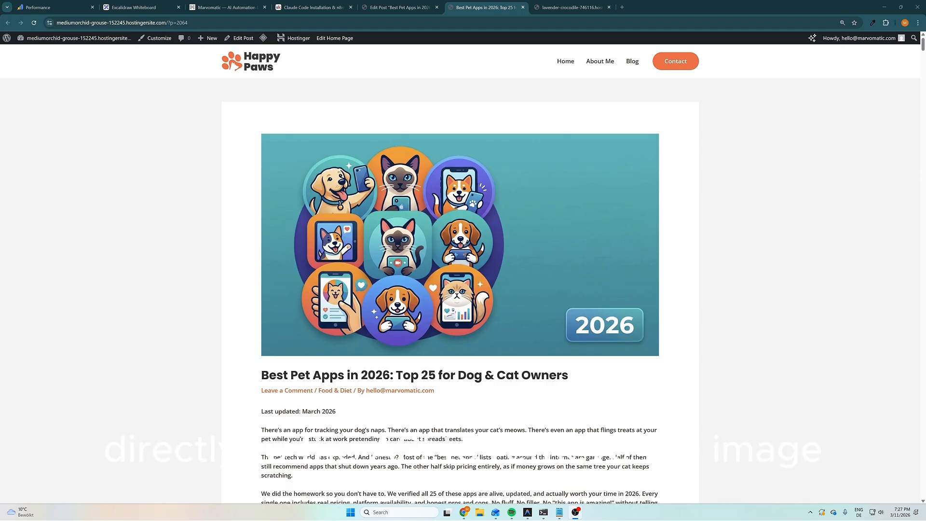
scroll(488, 284, down, 20)
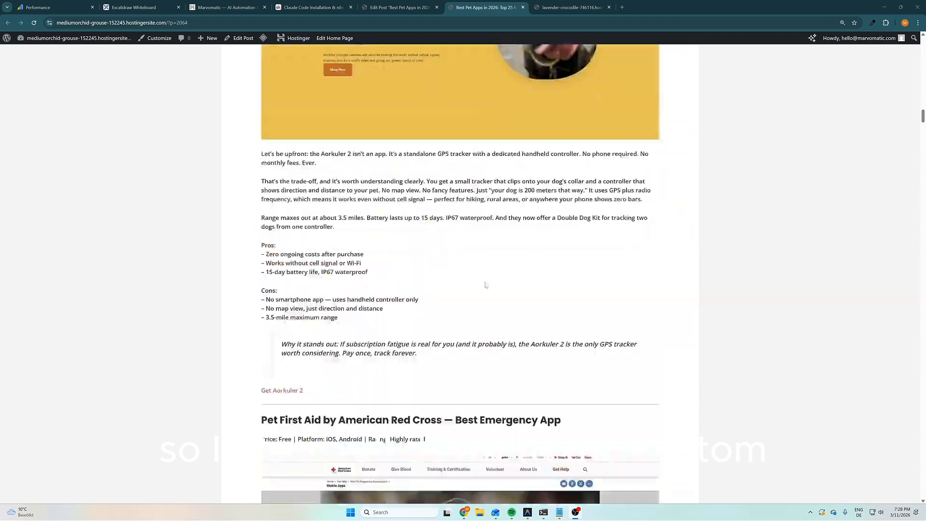
scroll(489, 284, down, 20)
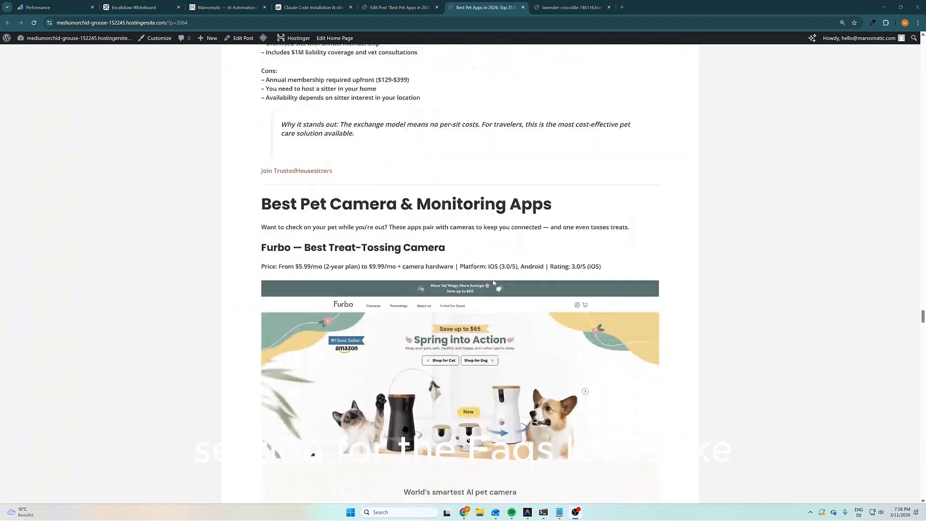
scroll(494, 283, down, 20)
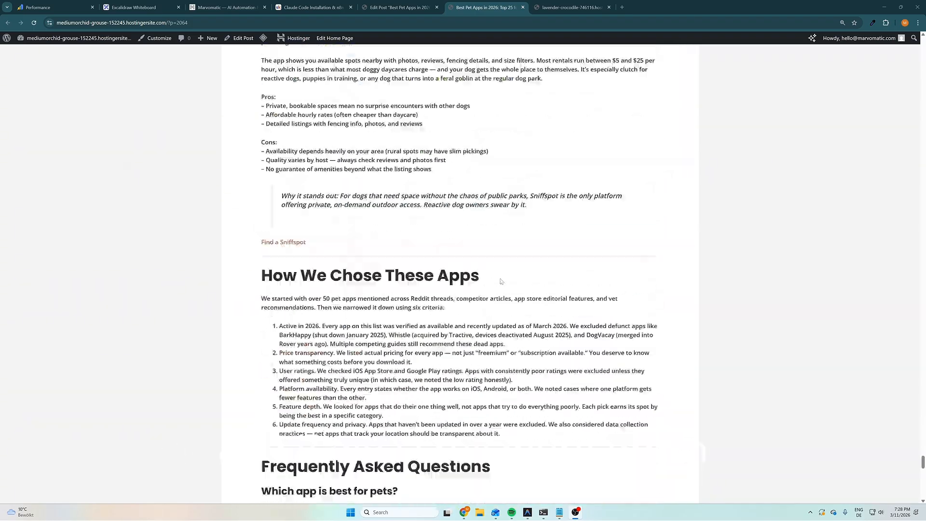
scroll(501, 281, up, 10)
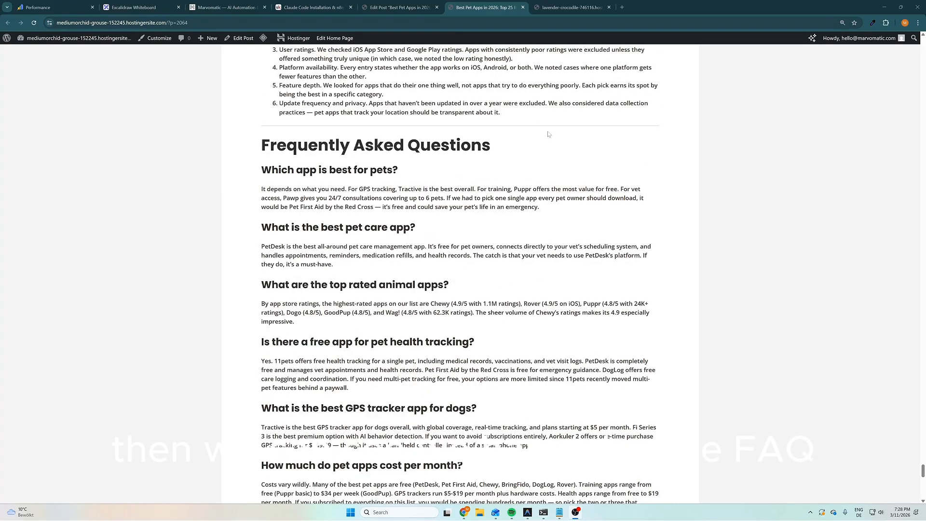
scroll(264, 164, up, 4)
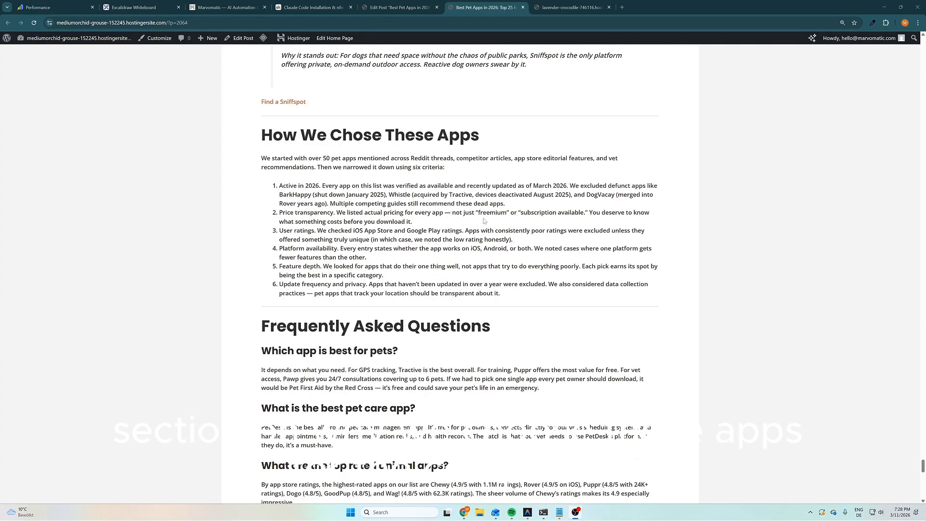
scroll(492, 227, up, 4)
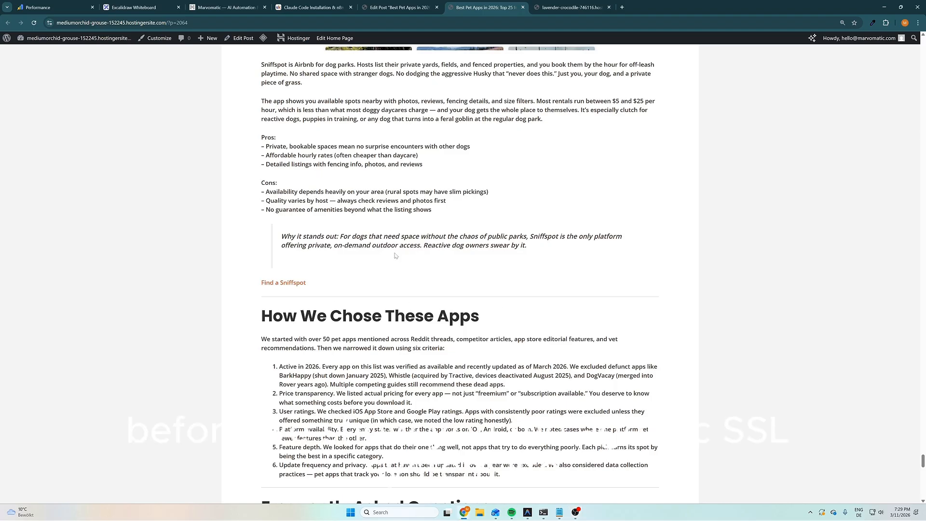
Switch to the Excalidraw whiteboard and select the Analyze block, followed by the Create & Optimize block, in the High Level Architecture diagram
click(140, 7)
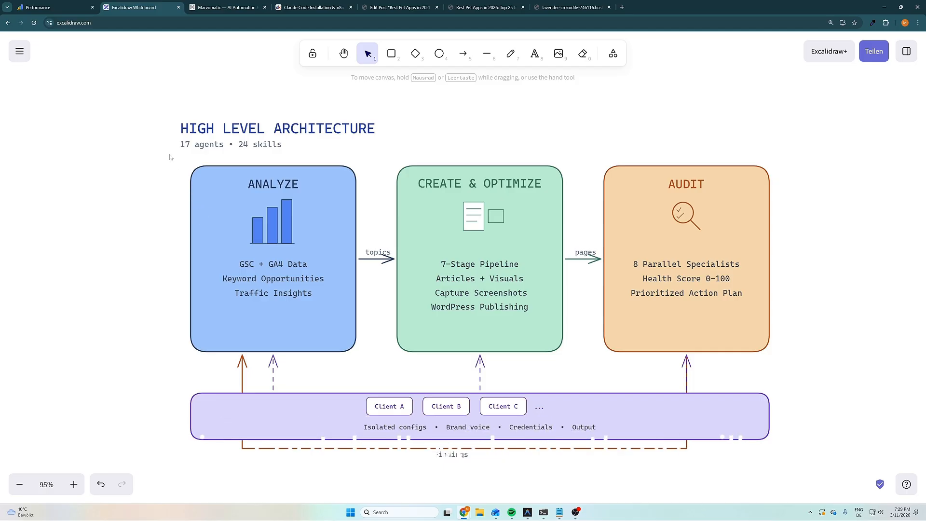
drag(170, 157, 363, 366)
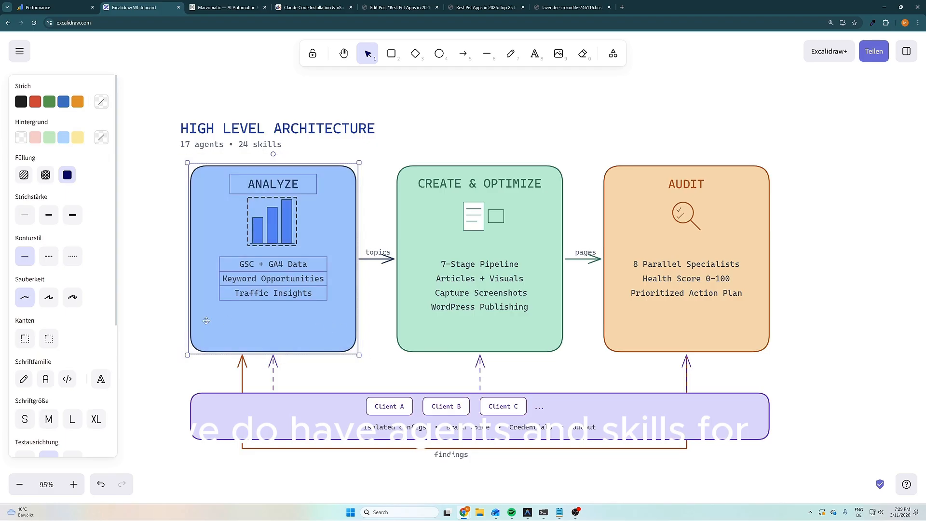
key(Escape)
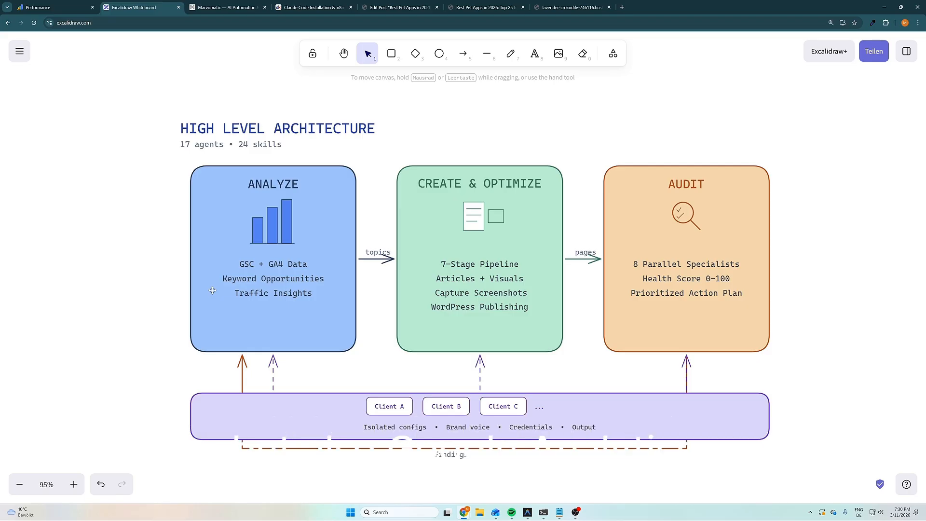
drag(160, 352, 372, 147)
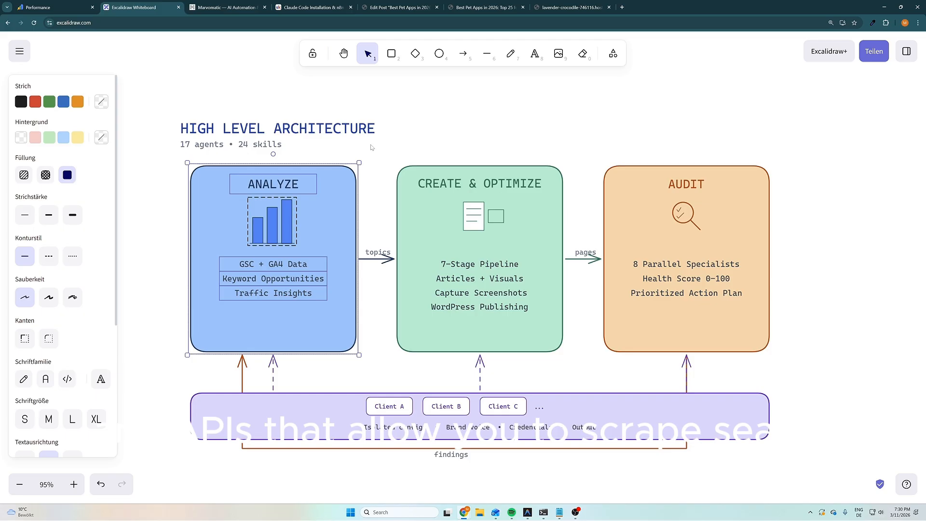
click(370, 144)
drag(382, 155, 584, 375)
scroll(586, 367, right, 1)
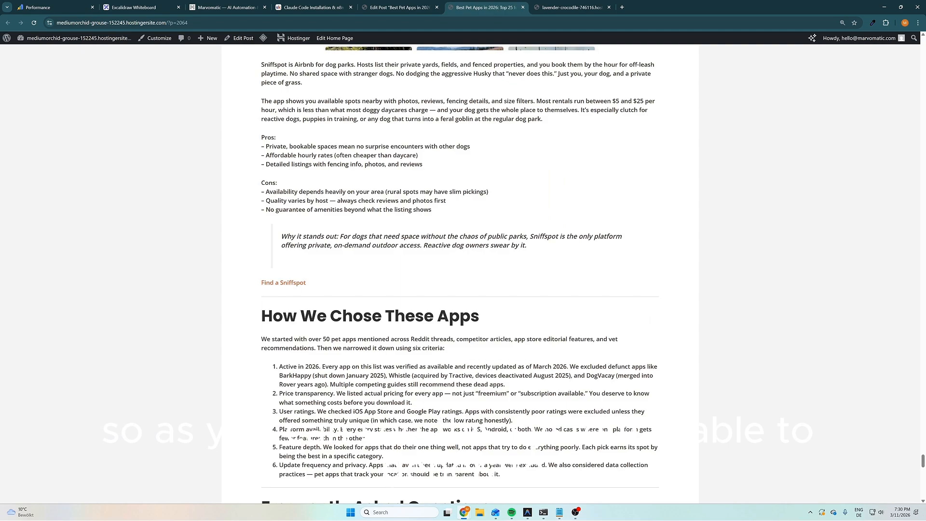
Skim back through the shopping, travel and pet sitting app reviews in the pet apps article
scroll(506, 416, down, 10)
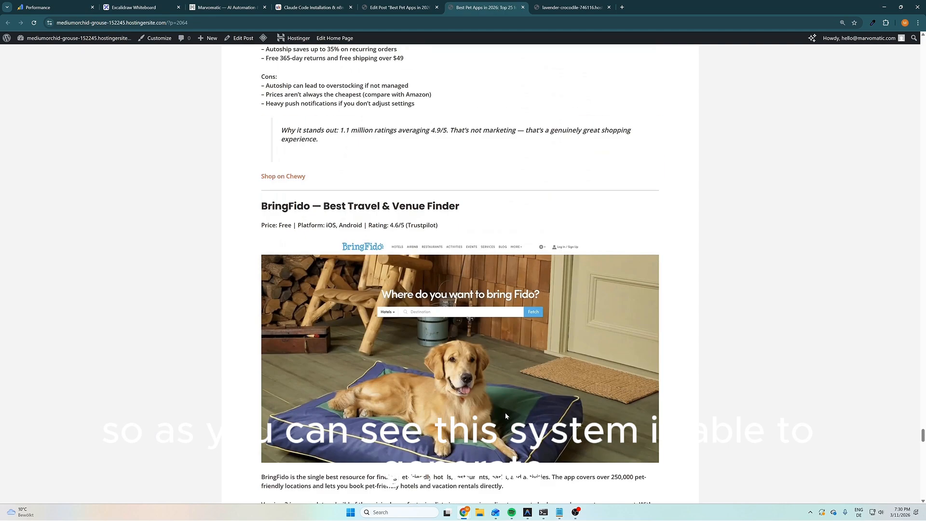
scroll(506, 416, up, 20)
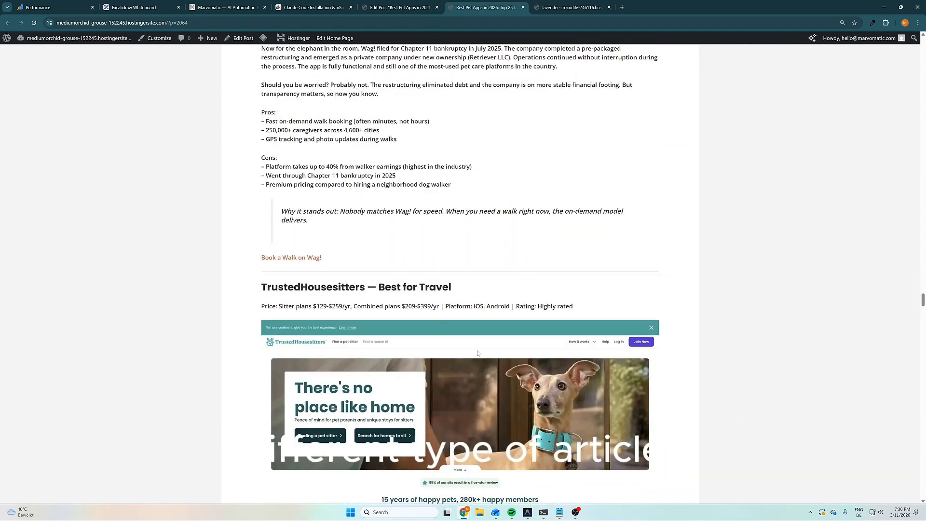
Return to the Excalidraw whiteboard and select the Audit block, followed by the client row with its findings label
click(140, 7)
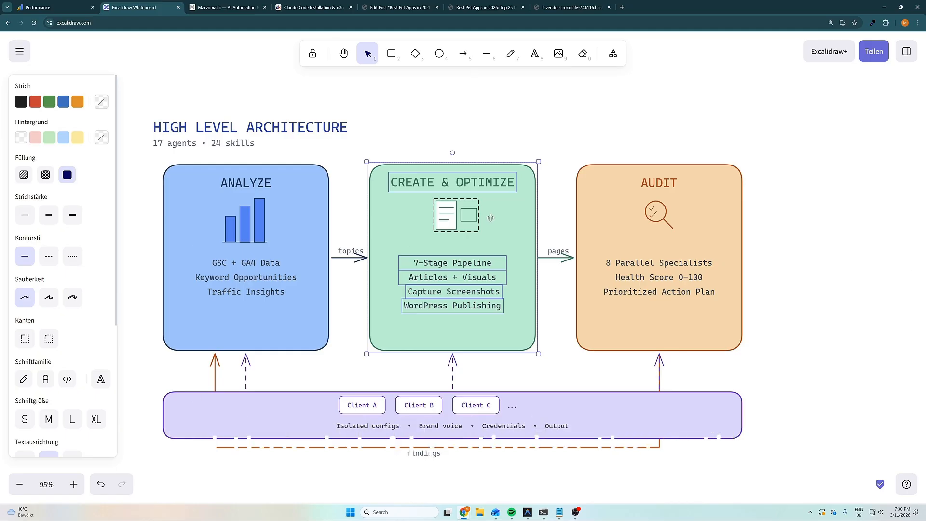
click(473, 140)
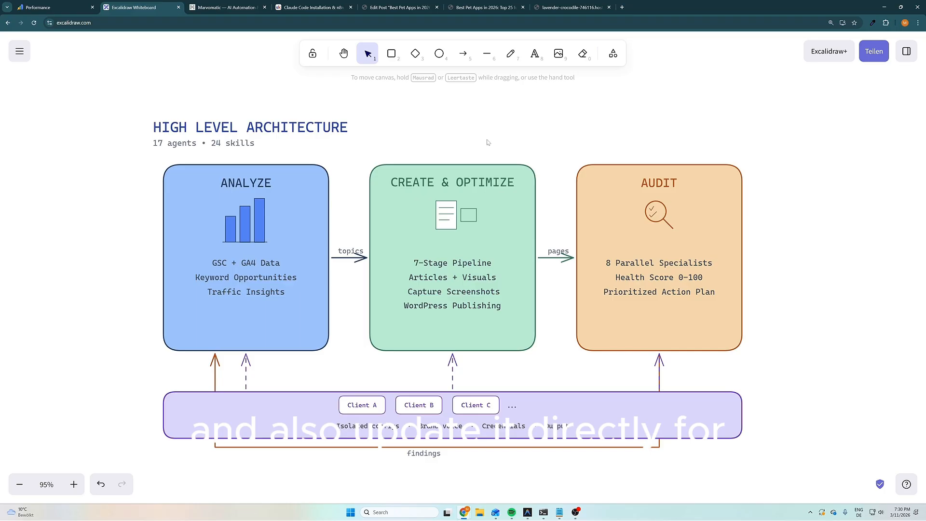
drag(550, 137, 773, 379)
click(805, 298)
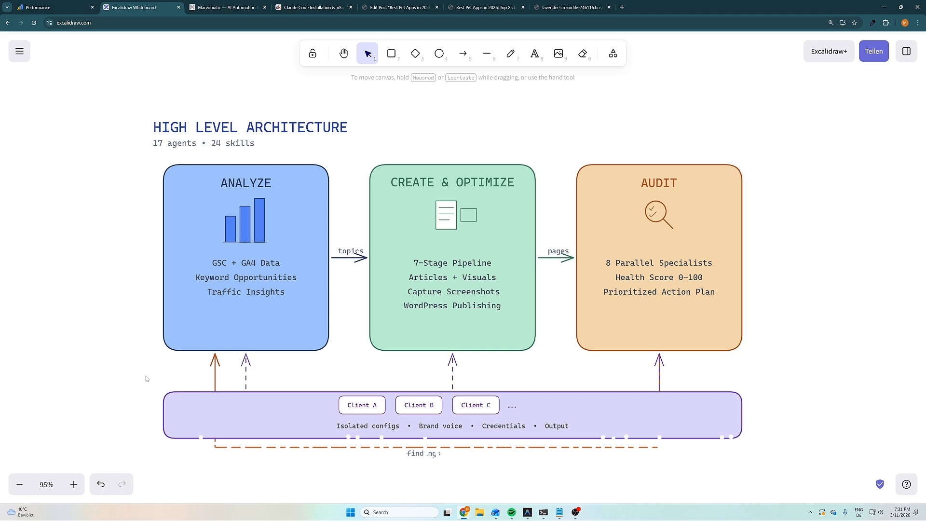
mouse_move(142, 377)
mouse_down()
mouse_move(841, 465)
mouse_move(824, 484)
mouse_move(760, 469)
mouse_up()
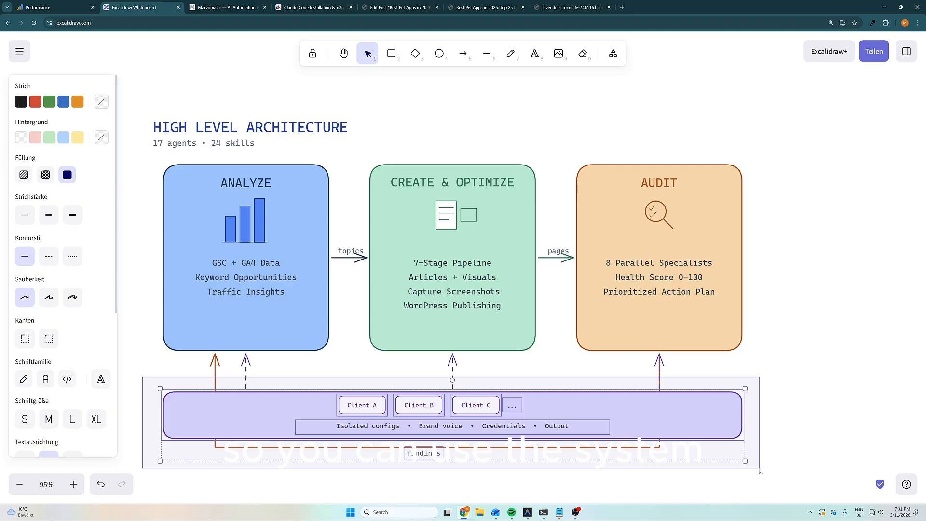
drag(761, 471, 761, 470)
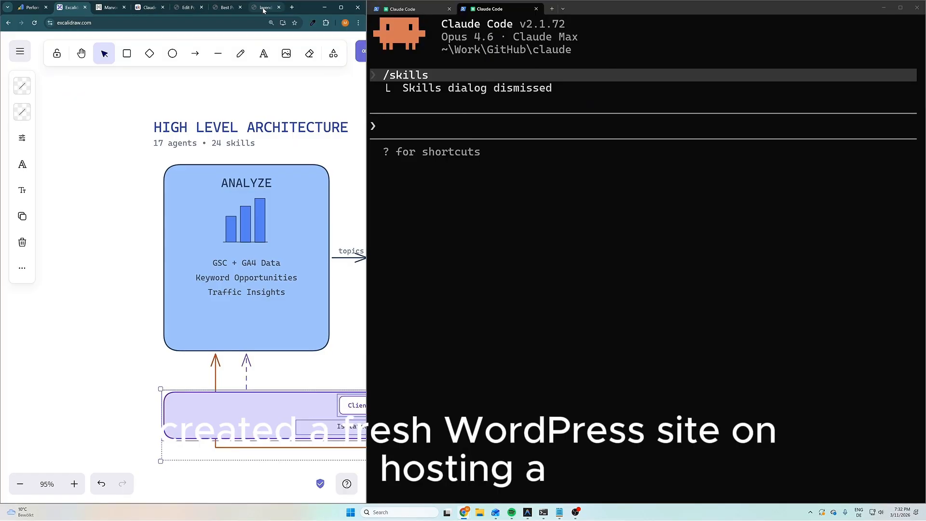
Switch to the Organic Store WordPress site in the browser and view the hero section of its home page
click(263, 8)
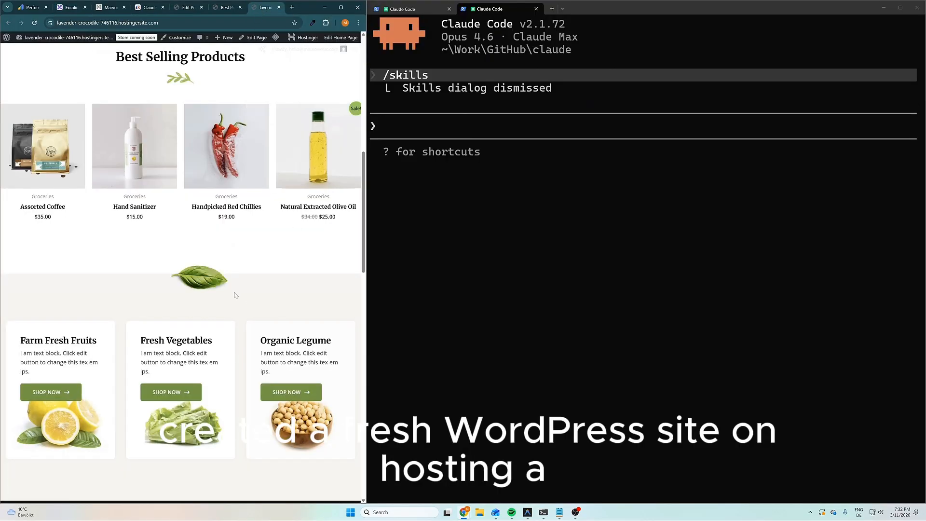
scroll(260, 296, up, 8)
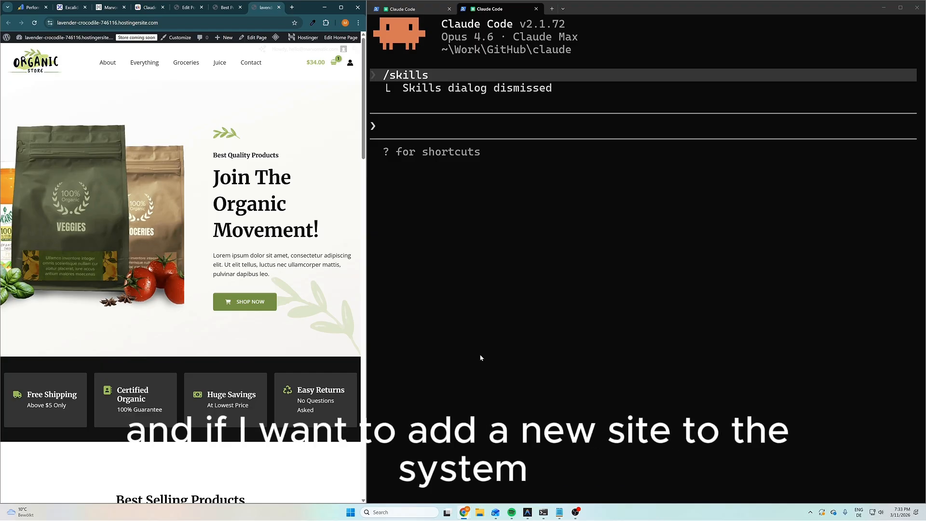
Run the /add-site command in Claude Code with the site slug lavender, taken from the store's web address
click(509, 126)
text(/)
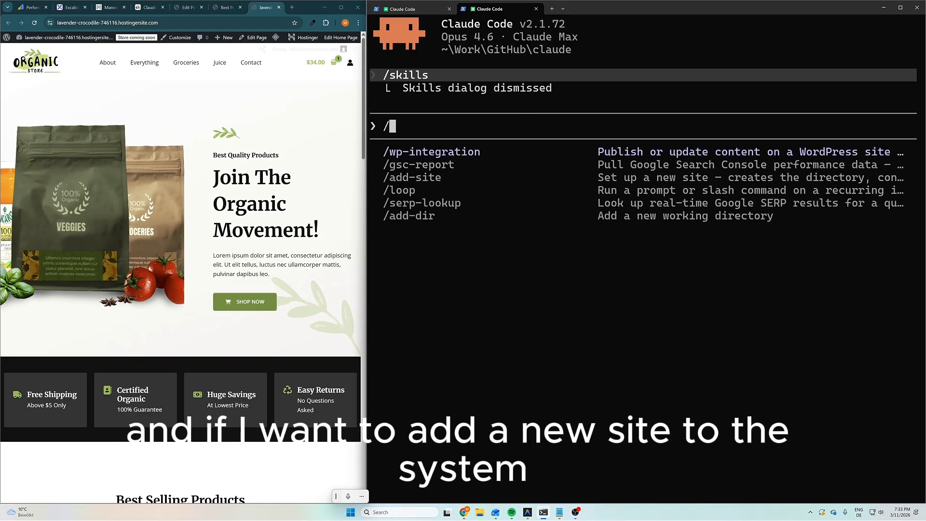
text(add-site)
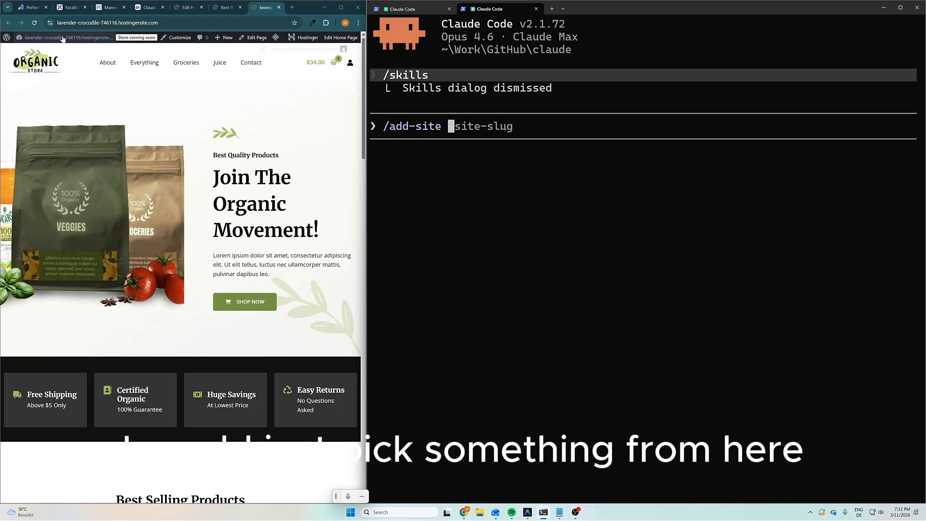
click(111, 23)
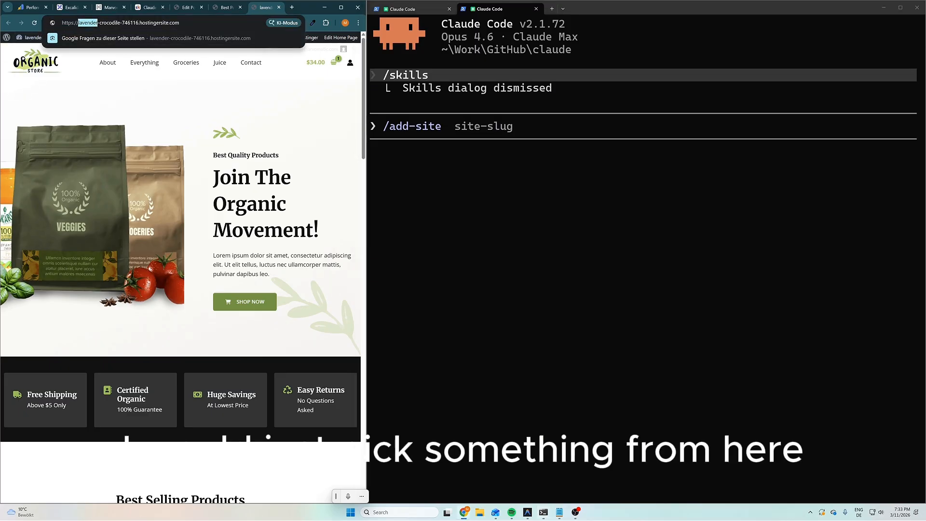
click(543, 128)
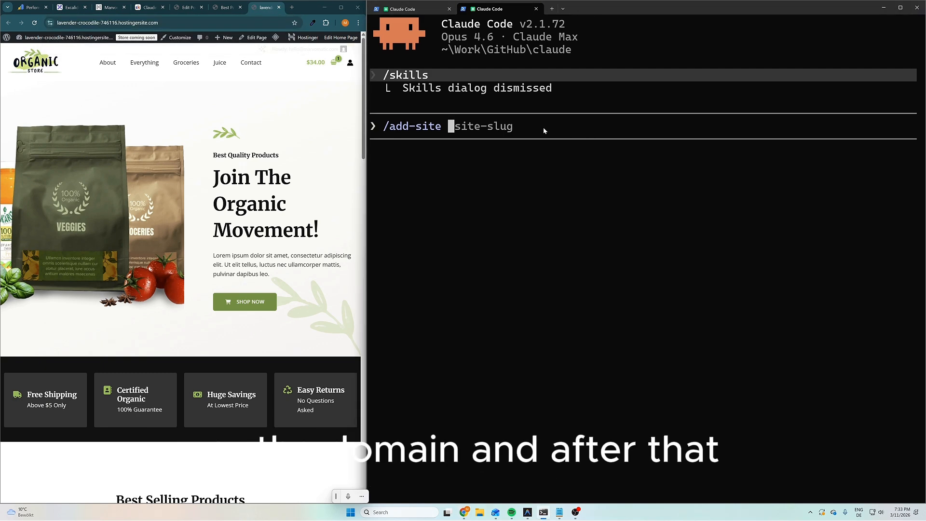
text(lavender)
key(Return)
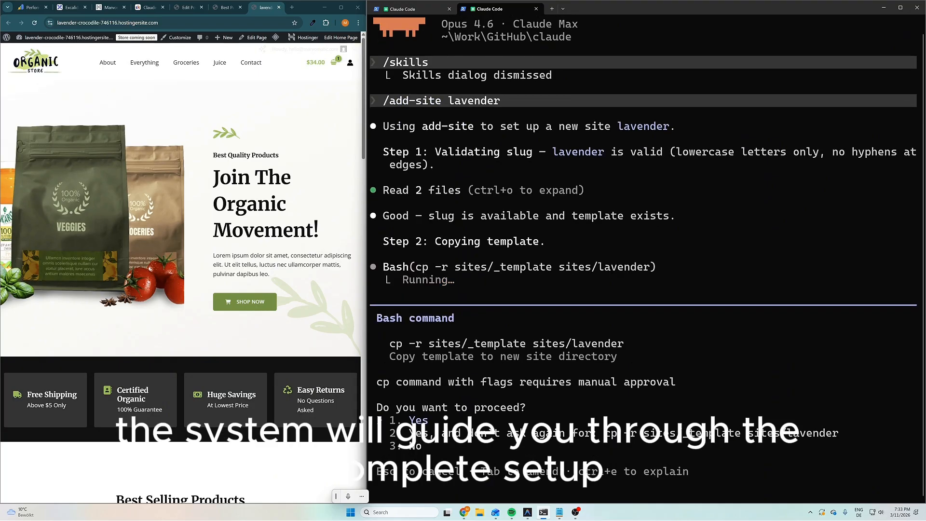
Approve copying the template to sites/lavender without asking again, and always allow project access to the sites\lavender folder
key(Down)
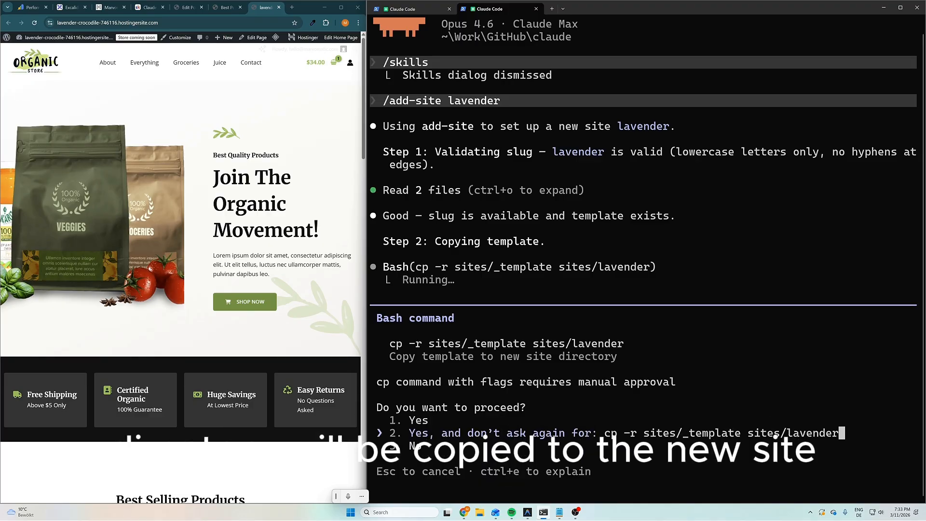
key(Return)
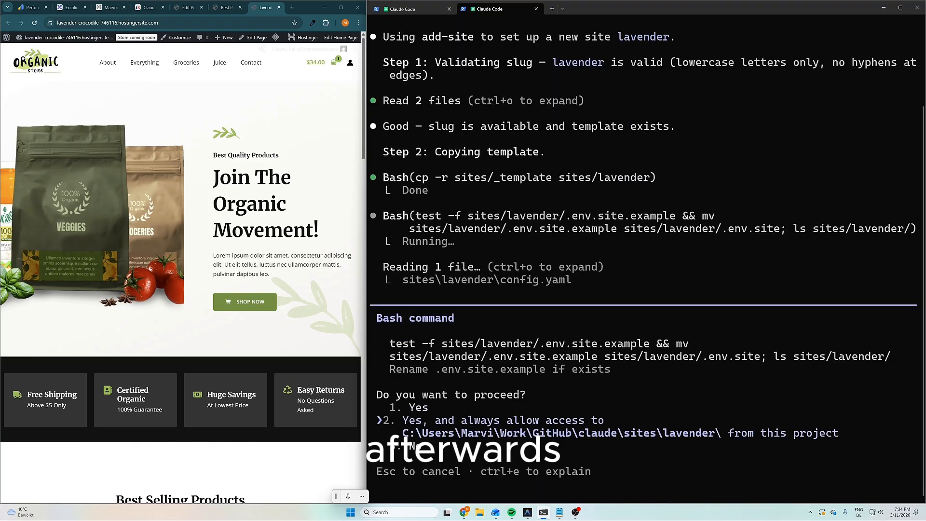
key(Return)
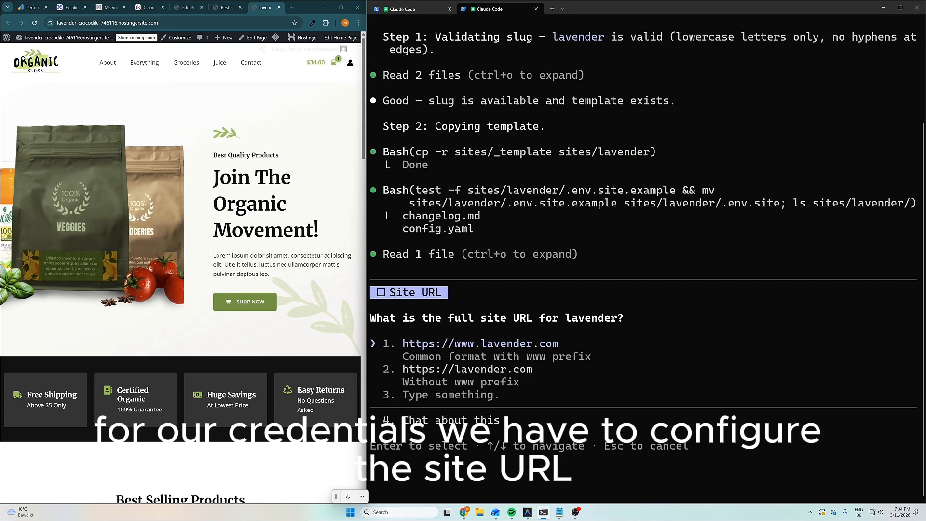
key(Down)
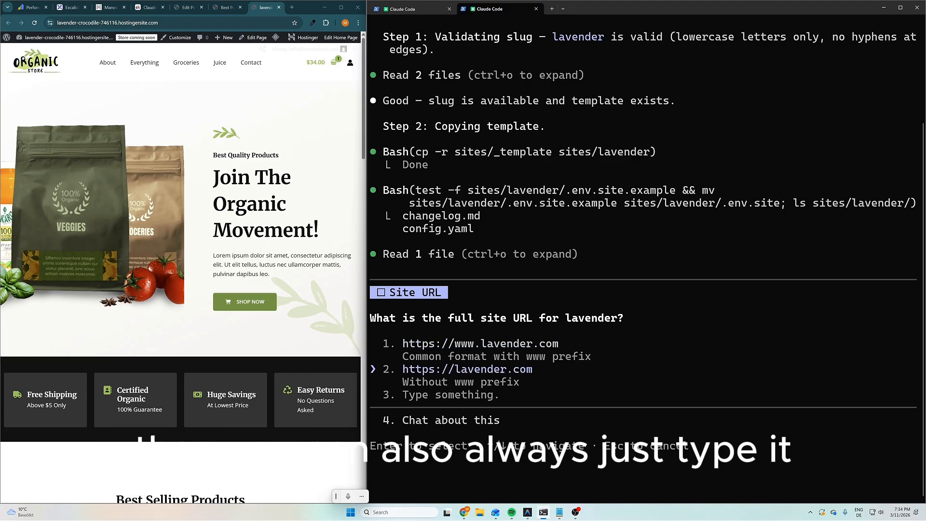
key(Up)
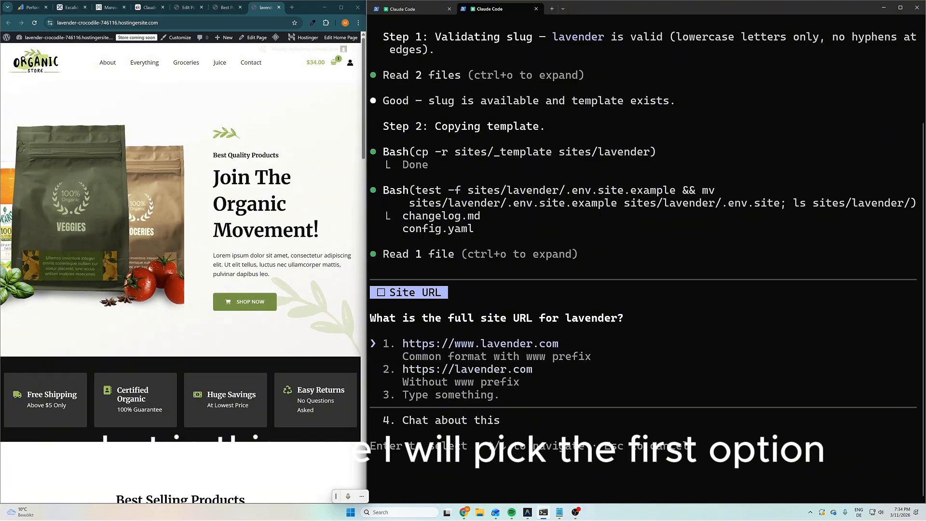
key(Return)
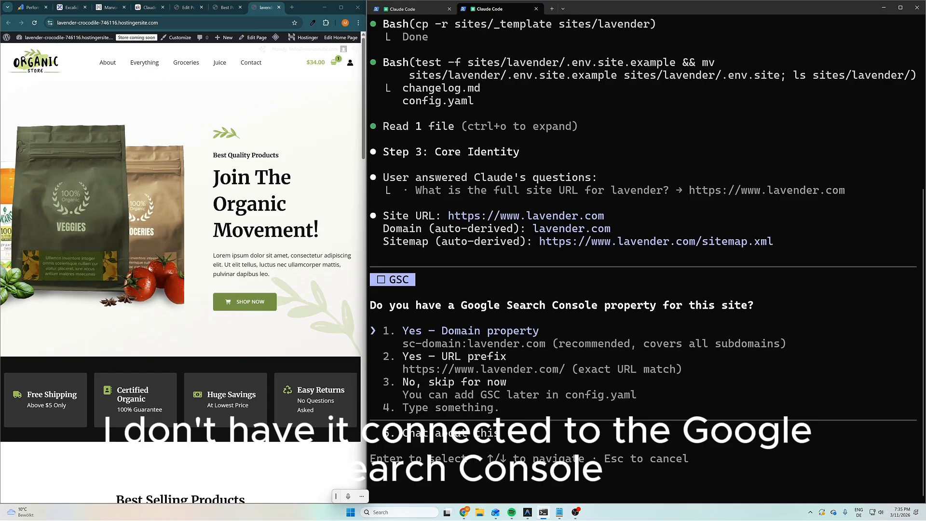
Skip both the Google Search Console property and the GA4 property for the new site
key(Down)
key(Down)
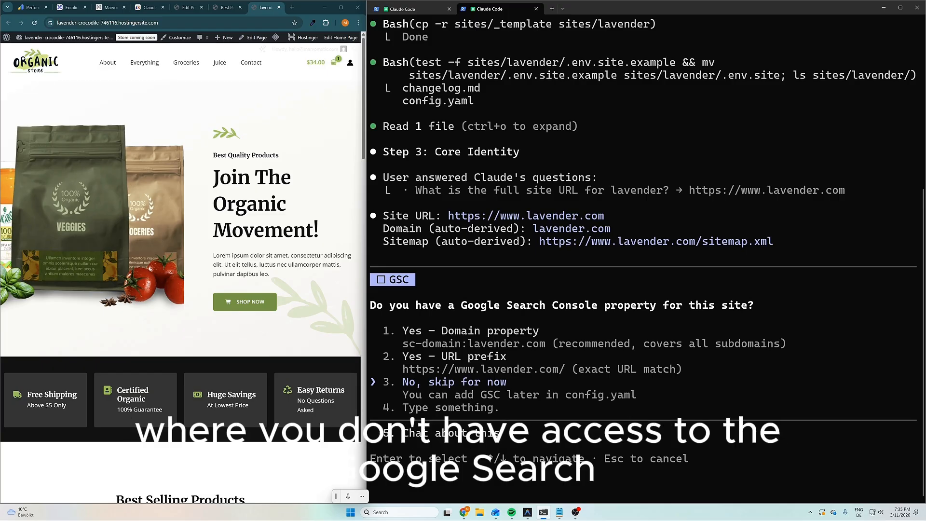
key(Return)
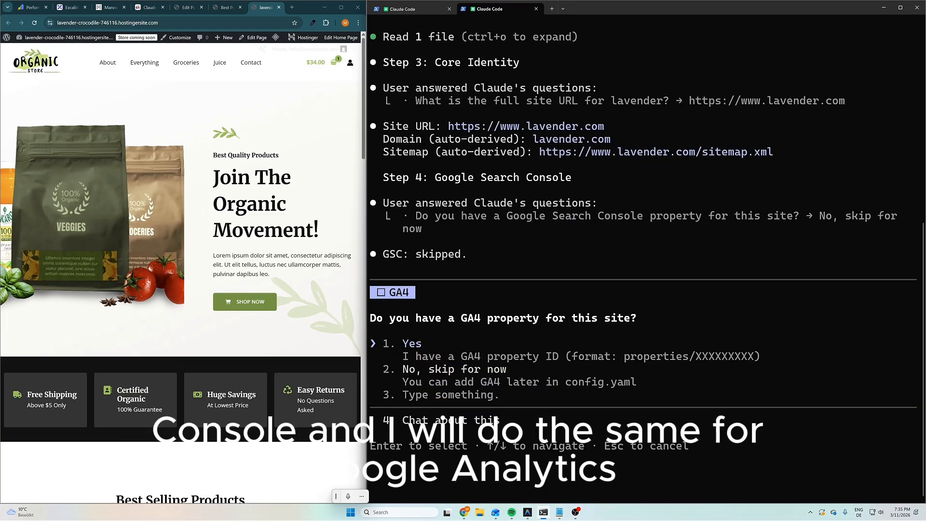
key(Down)
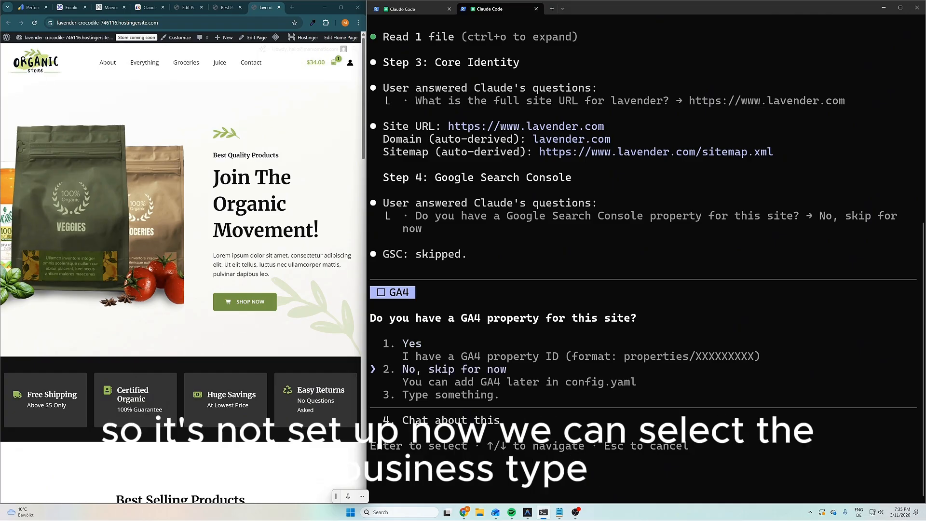
key(Return)
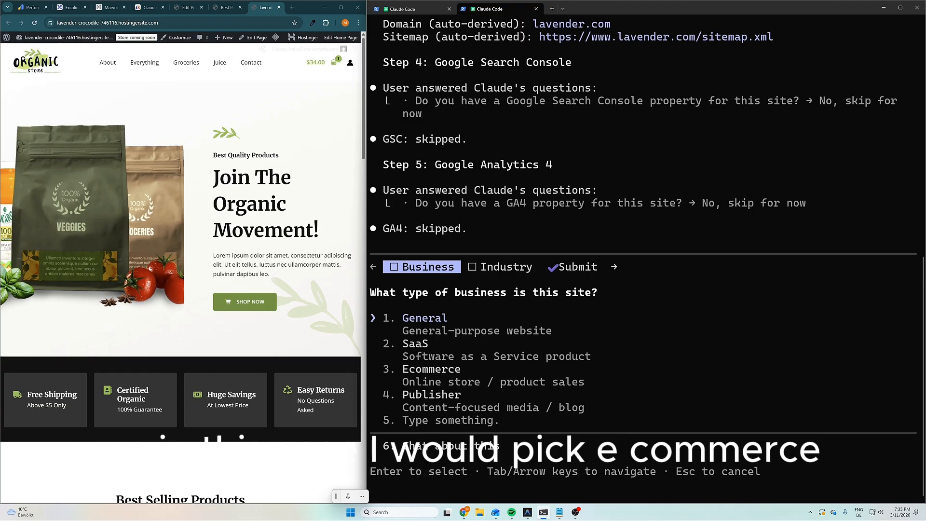
Set the site's business type to Ecommerce
key(Down)
key(Down)
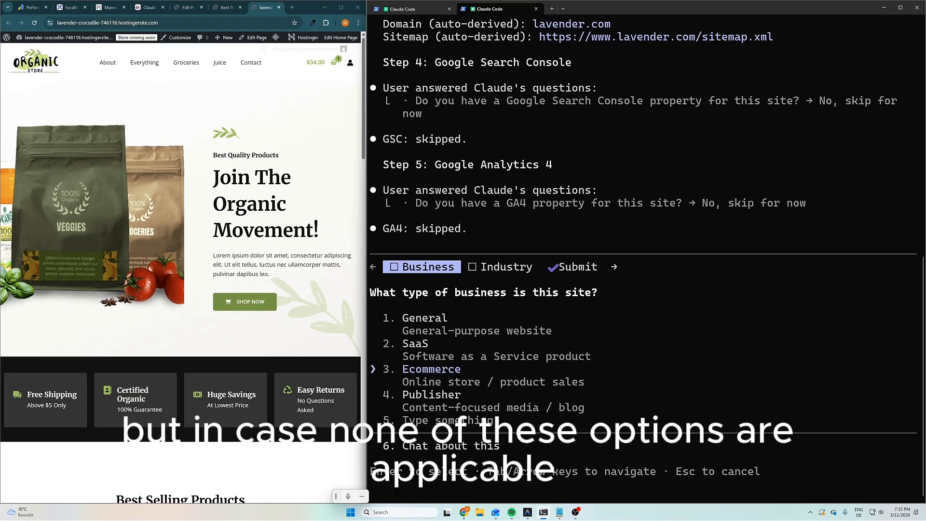
key(Up)
key(Down)
key(Down)
key(Up)
key(Up)
key(Down)
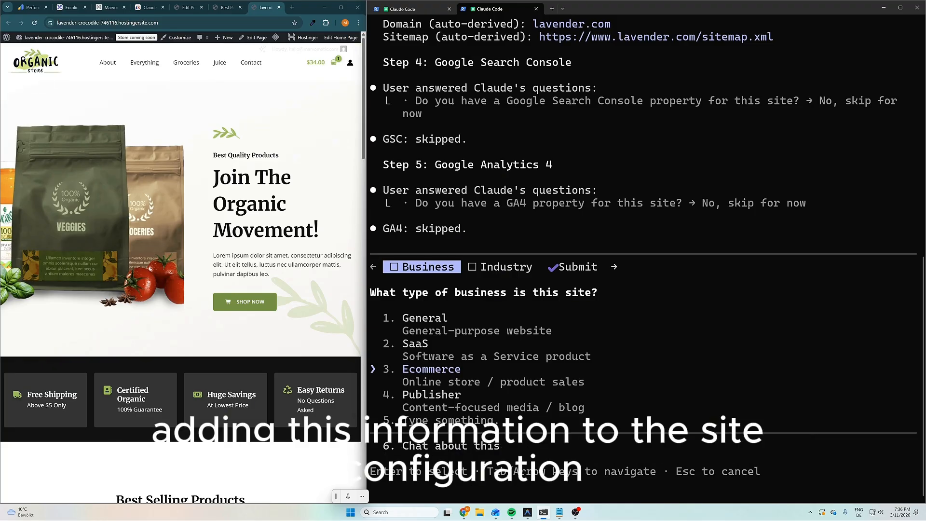
key(Return)
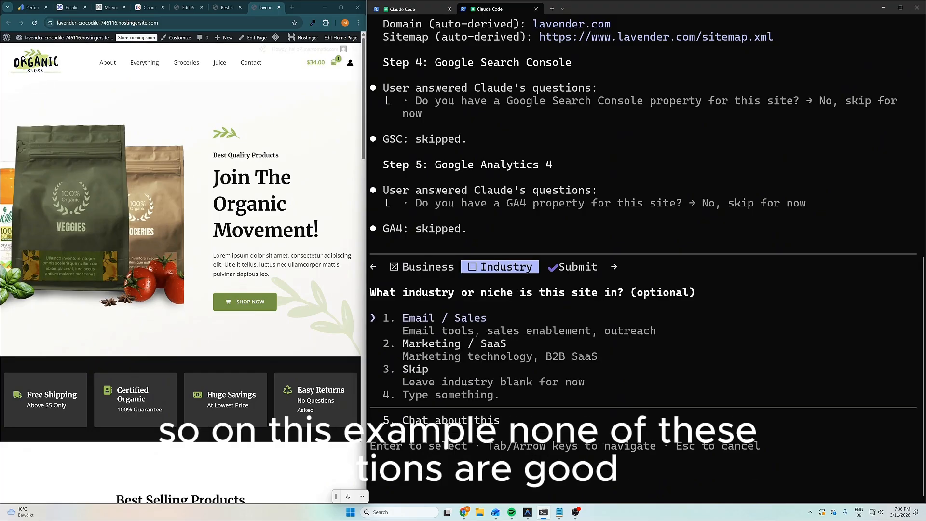
Enter "organic food products" as the site's custom industry and submit the business context answers
key(Down)
key(Down)
key(Down)
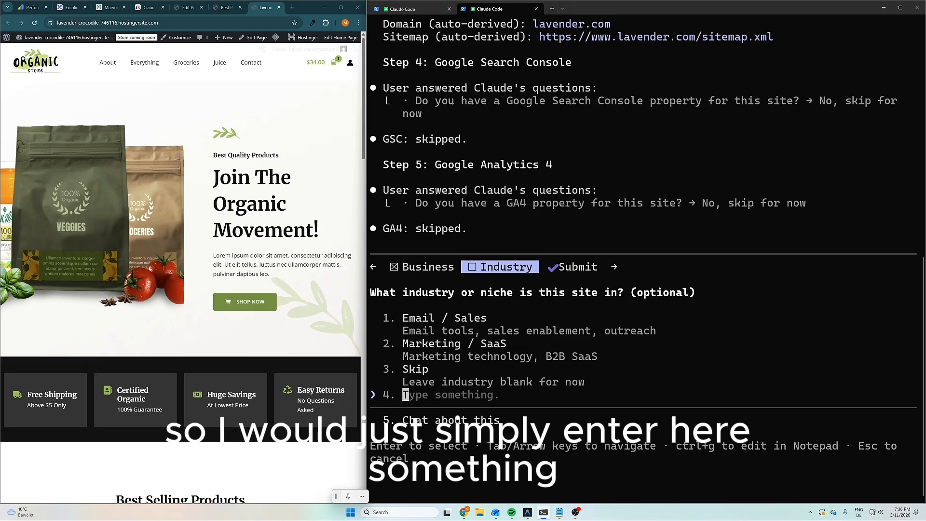
text(ve)
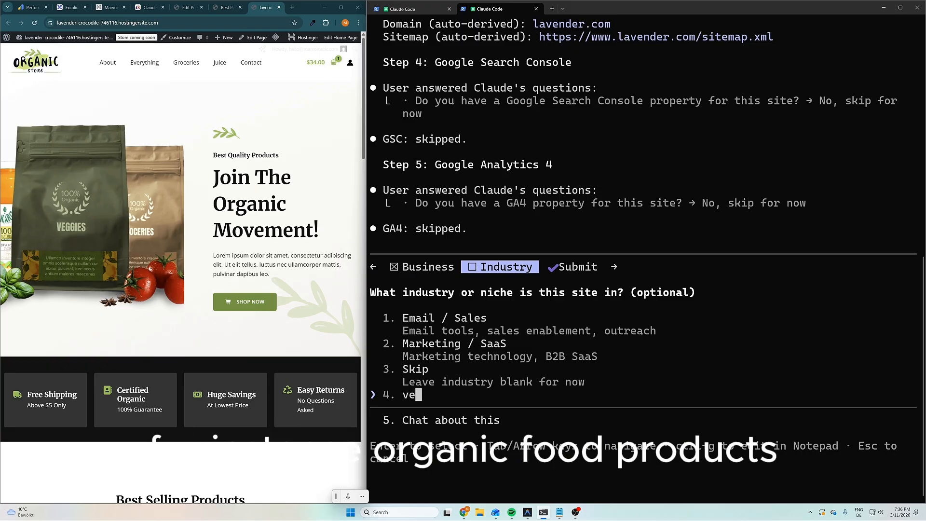
key(BackSpace)
key(BackSpace)
text(organic food products)
key(Return)
key(Return)
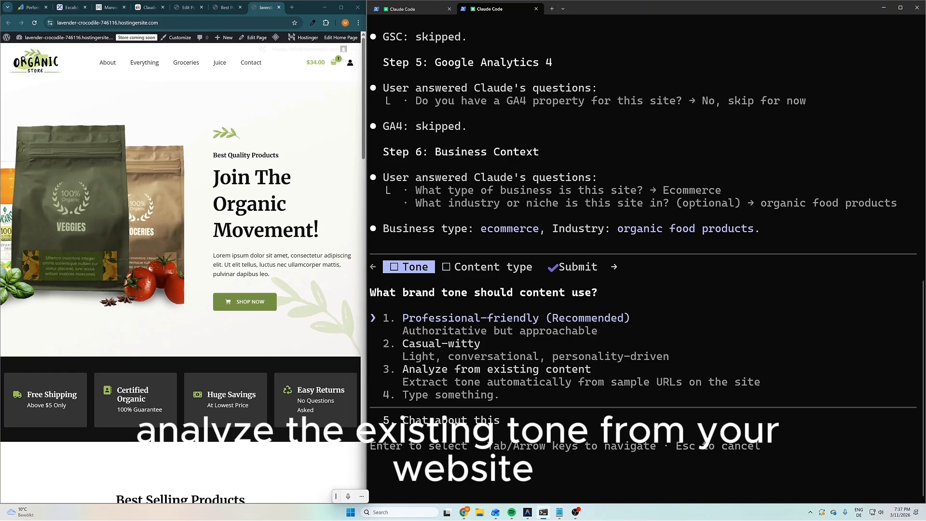
Set the brand tone for content to Professional-friendly
key(Down)
key(Down)
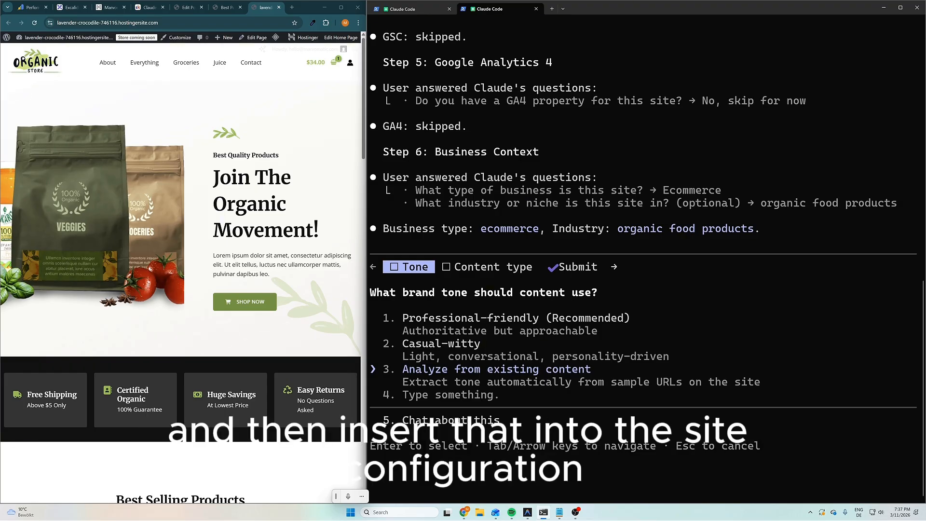
key(Up)
key(Up)
key(Return)
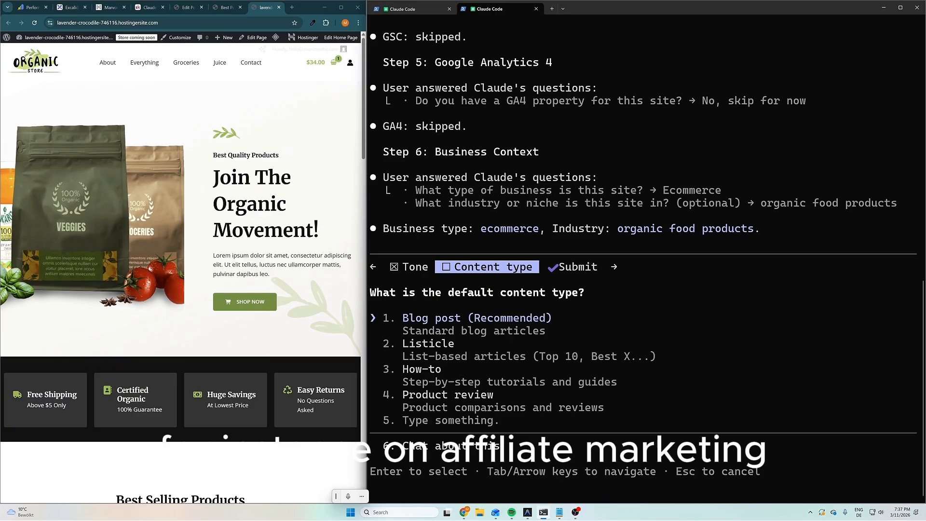
Choose Blog post as the default content type and submit the content settings answers
key(Down)
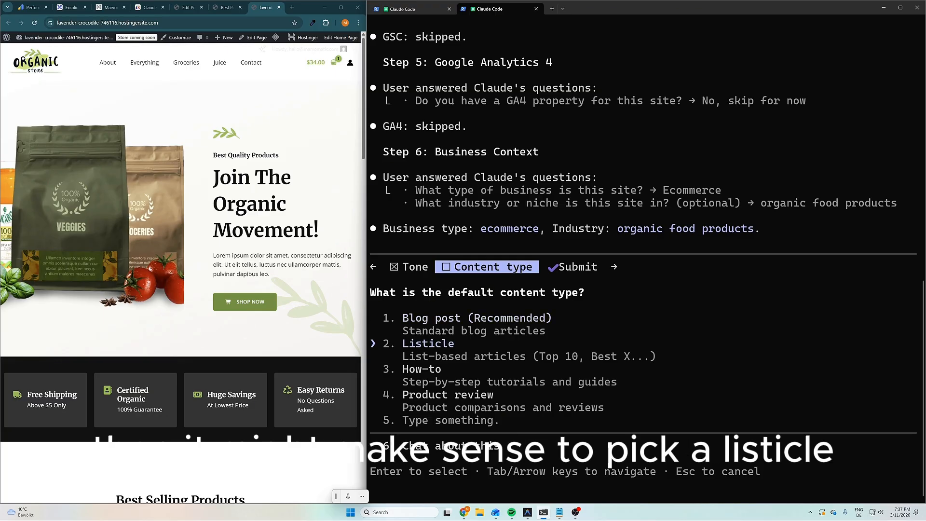
key(Up)
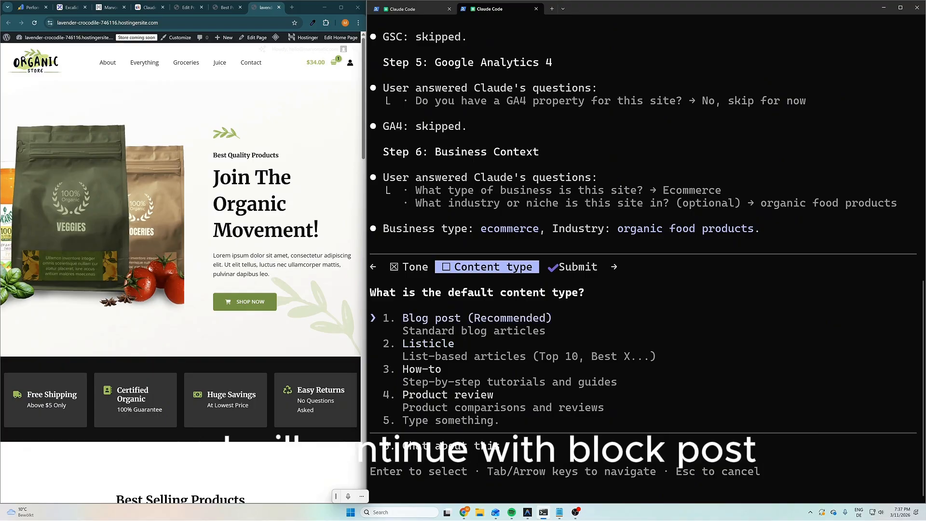
key(Return)
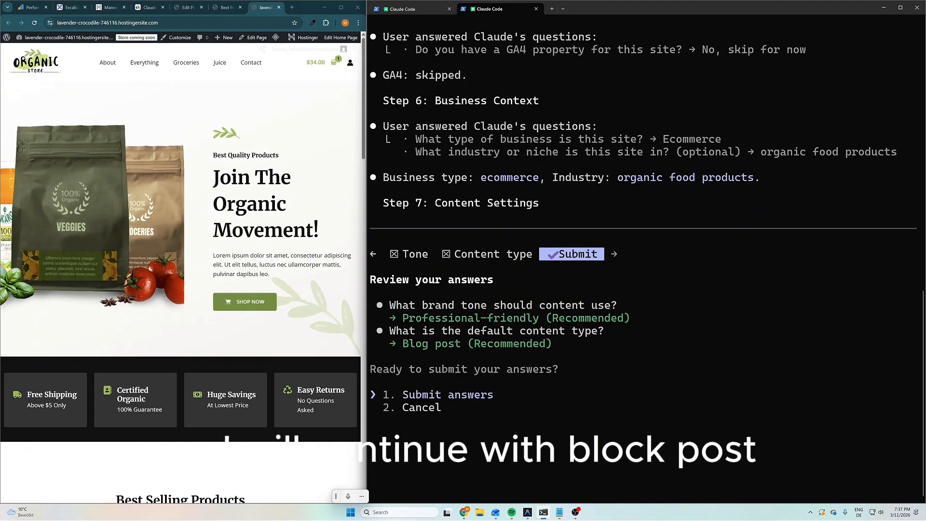
key(Return)
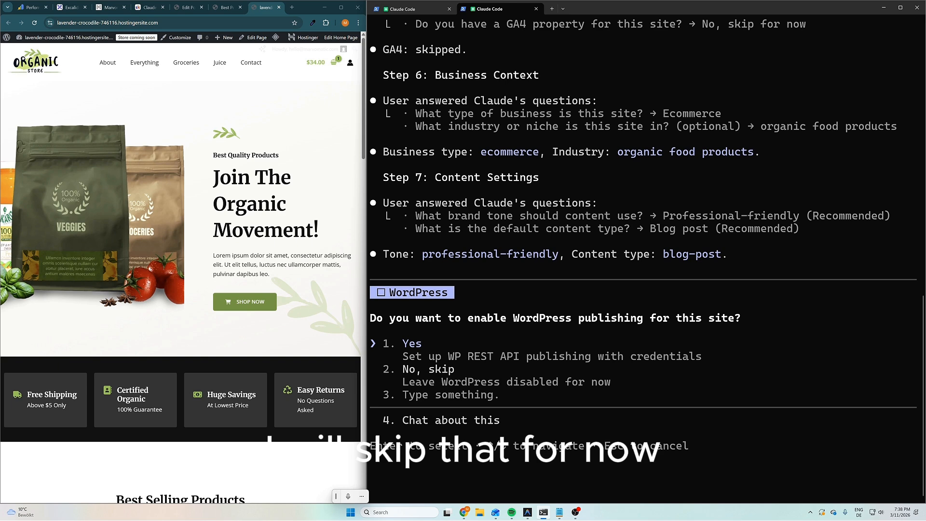
key(Down)
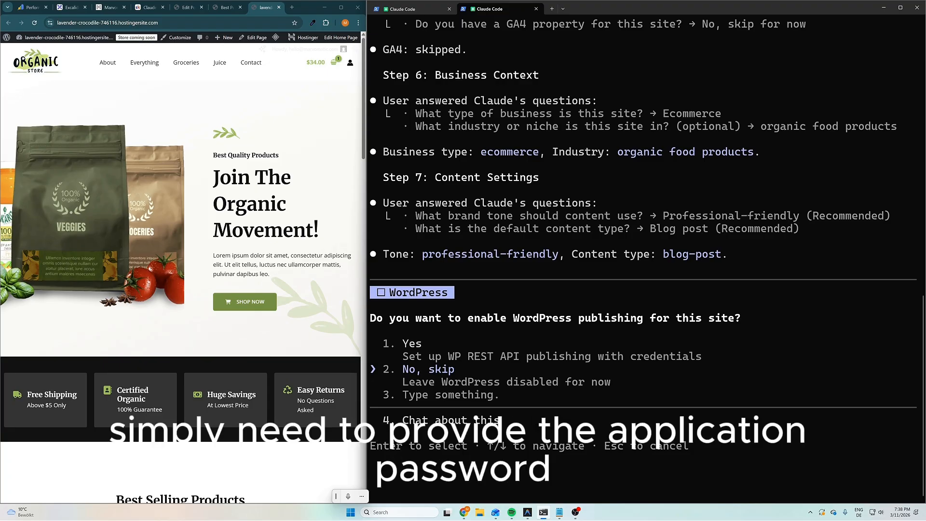
key(Return)
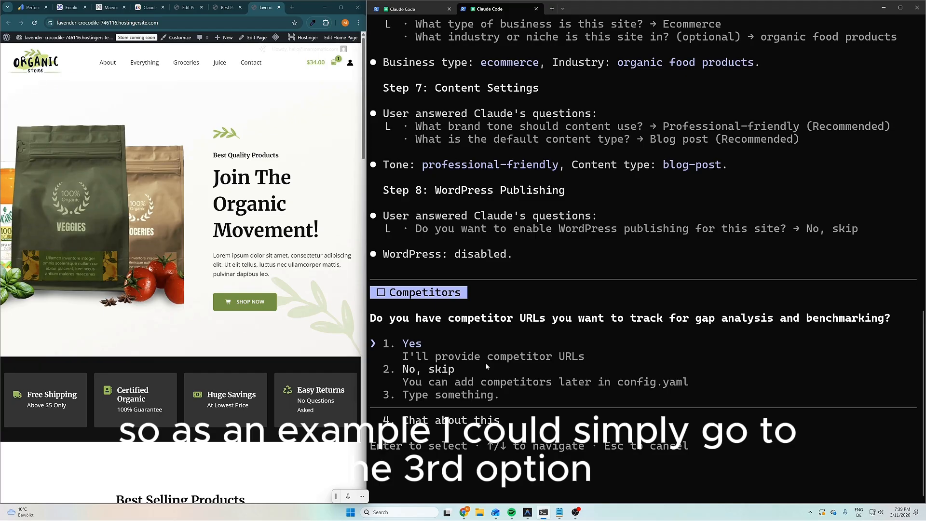
key(Down)
key(Down)
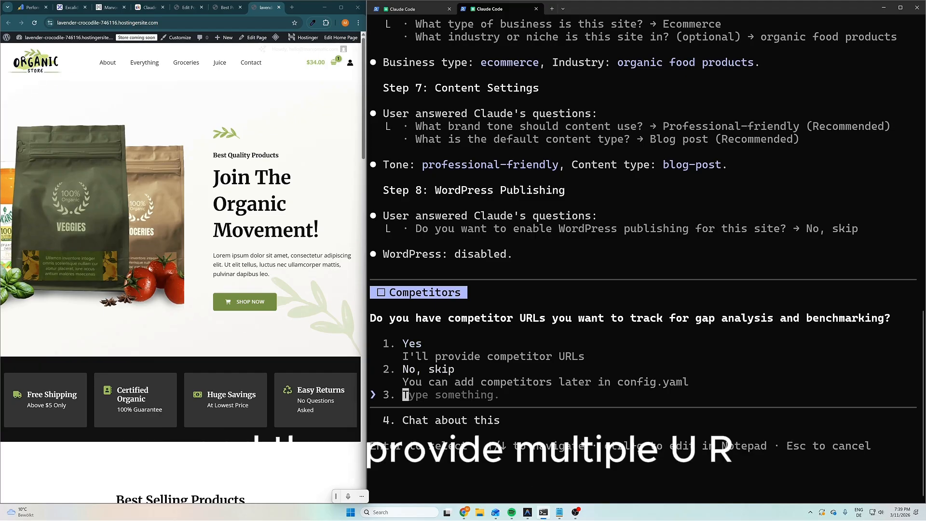
text(https://veggie-specials.com/)
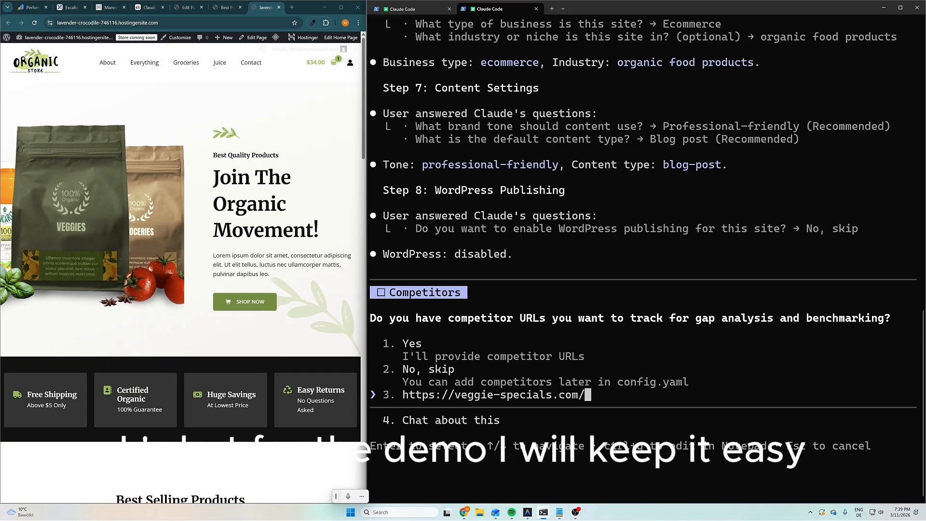
key(Return)
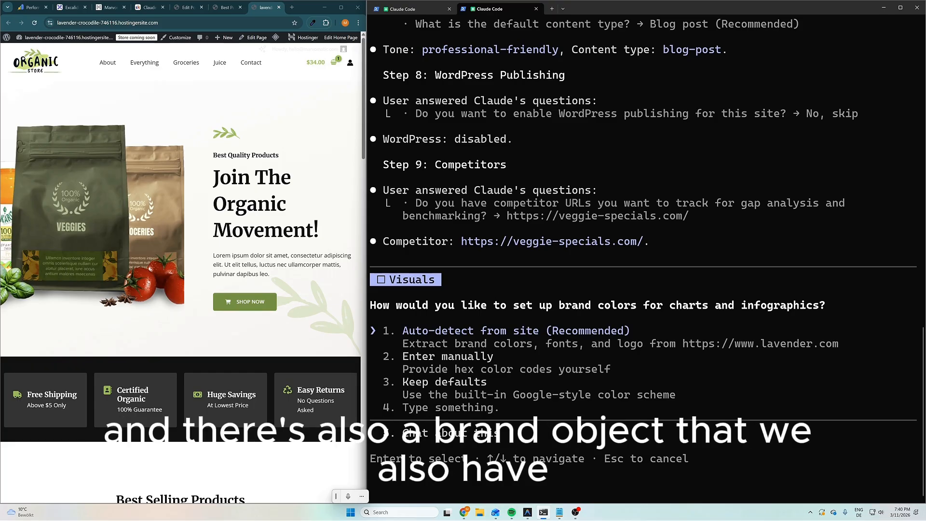
Auto-detect the brand colors from the site and accept them, and set the output file storage to Local
key(Return)
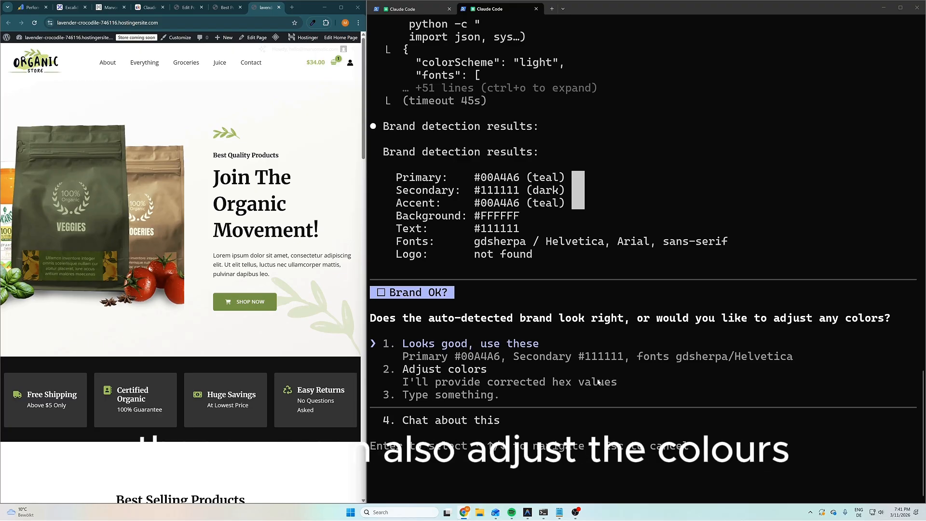
key(Return)
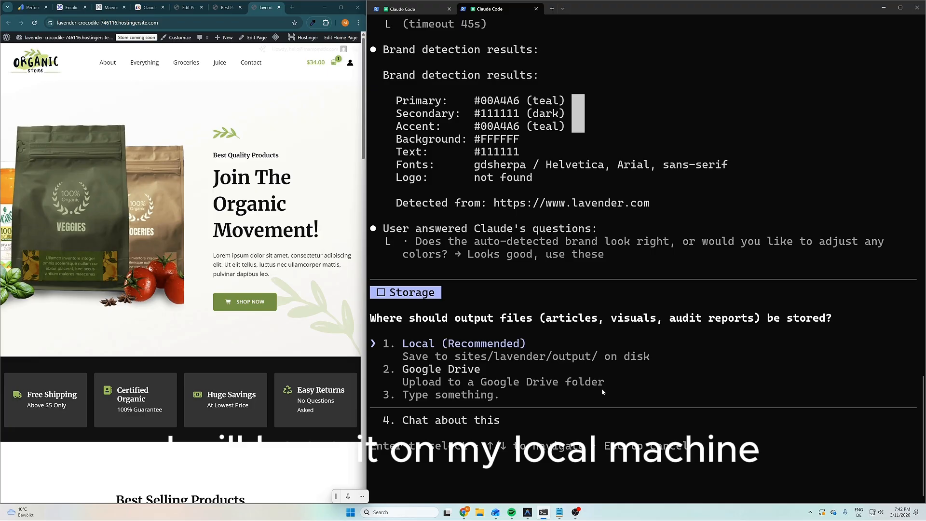
key(Return)
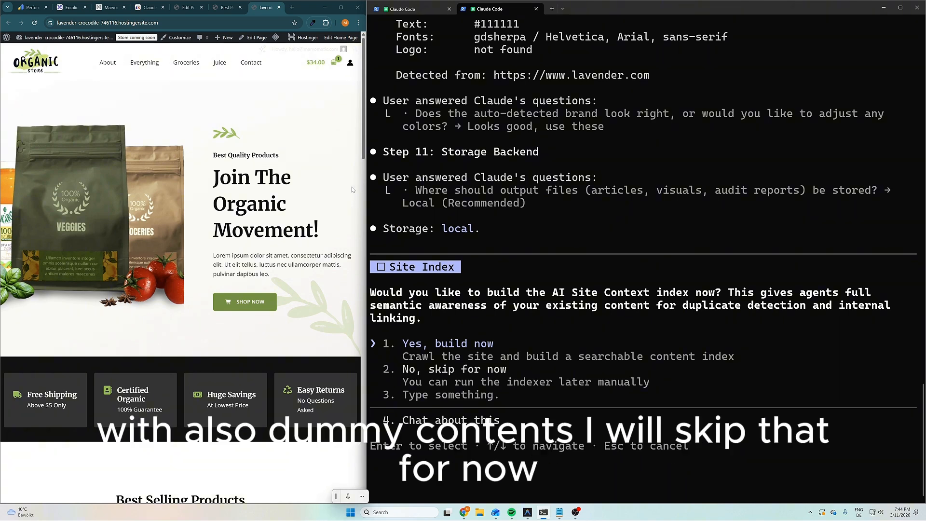
Skip building the AI Site Context index for the lavender site
key(Down)
key(Return)
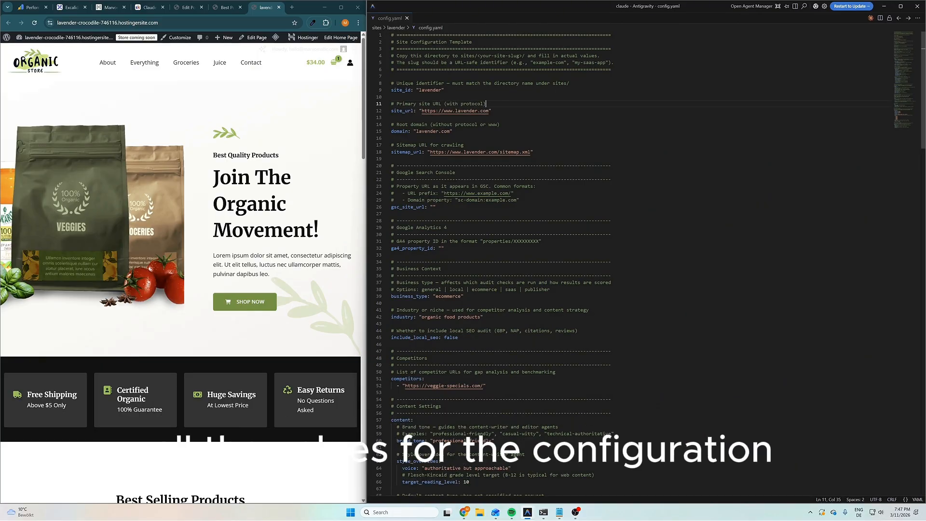
Review the lavender site's config.yaml, covering the Search Console and Analytics properties, business context, competitors and content settings
click(444, 248)
scroll(627, 266, down, 5)
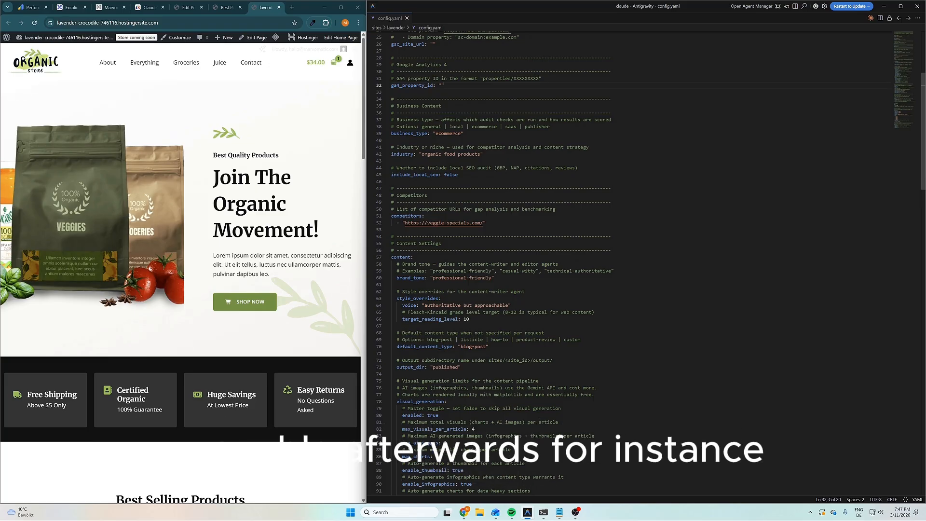
scroll(510, 437, up, 3)
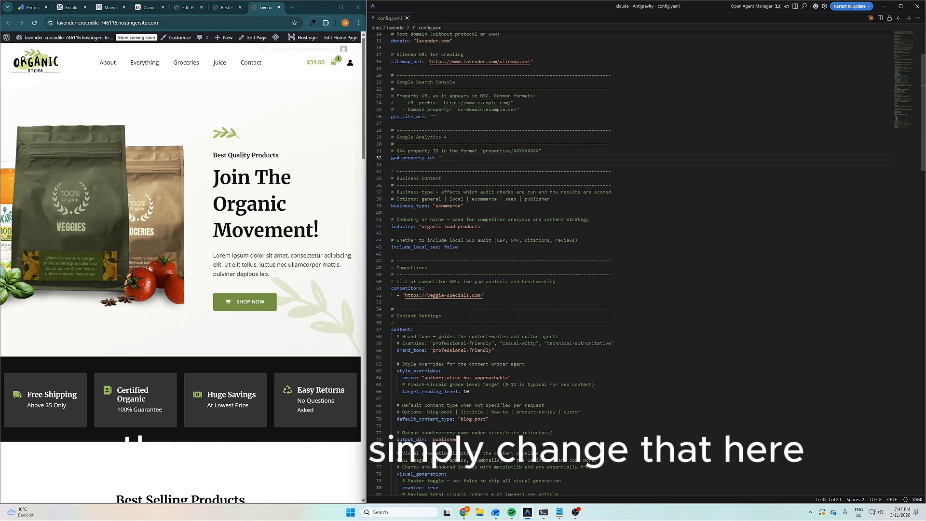
key(shift+Up)
key(shift+Up)
key(shift+Up)
key(shift+Up)
key(shift+Up)
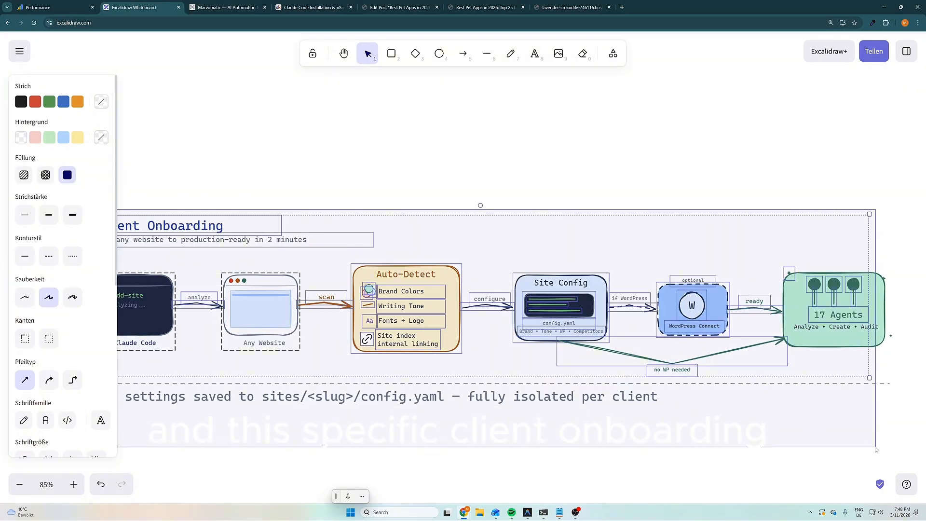
Examine the Claude Code and Any Website stages of the Client Onboarding diagram on the Excalidraw whiteboard, selecting each in turn
click(267, 167)
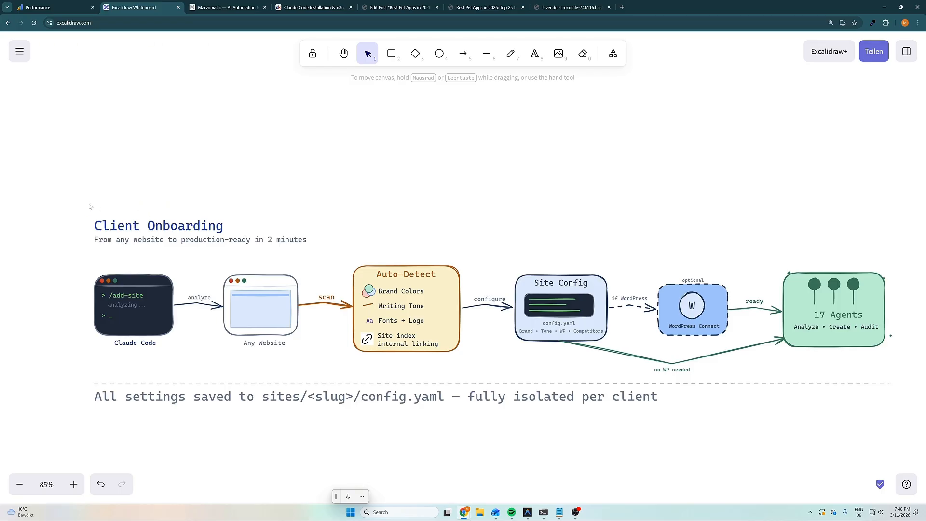
drag(66, 194, 176, 374)
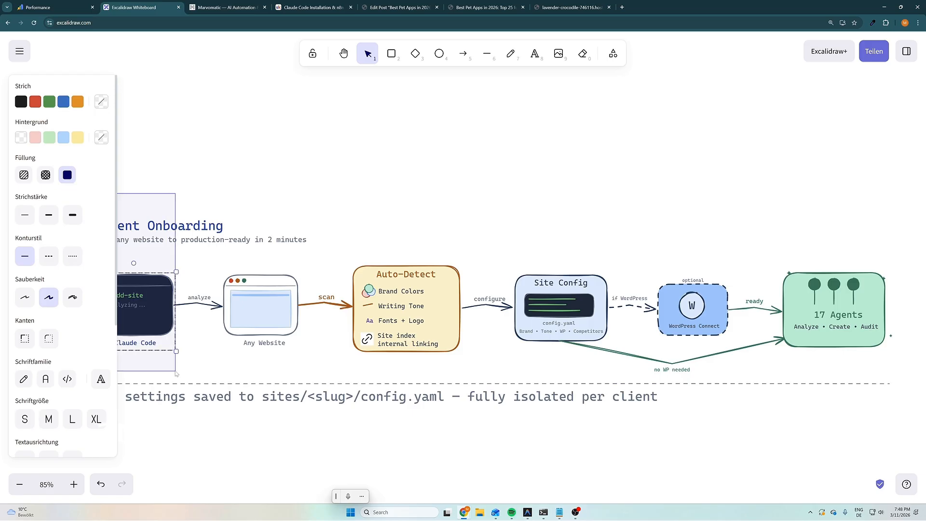
click(203, 372)
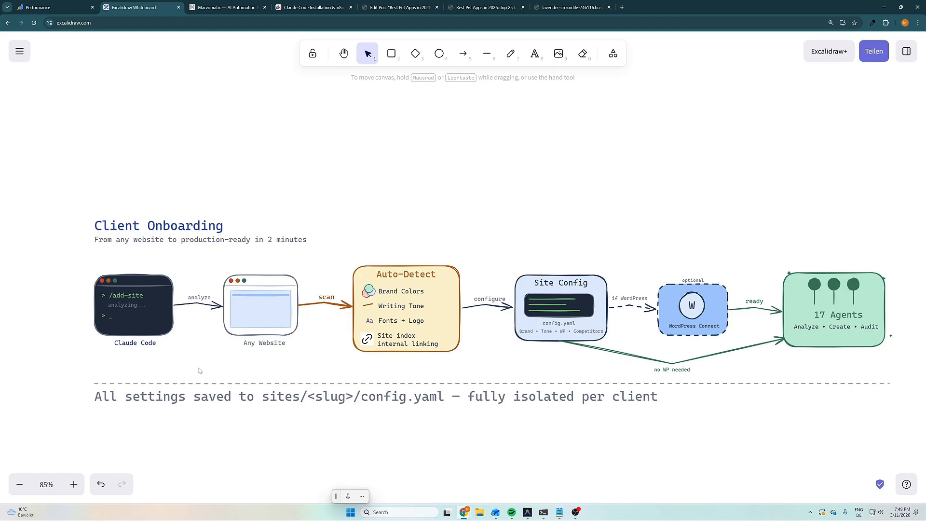
drag(200, 371, 318, 261)
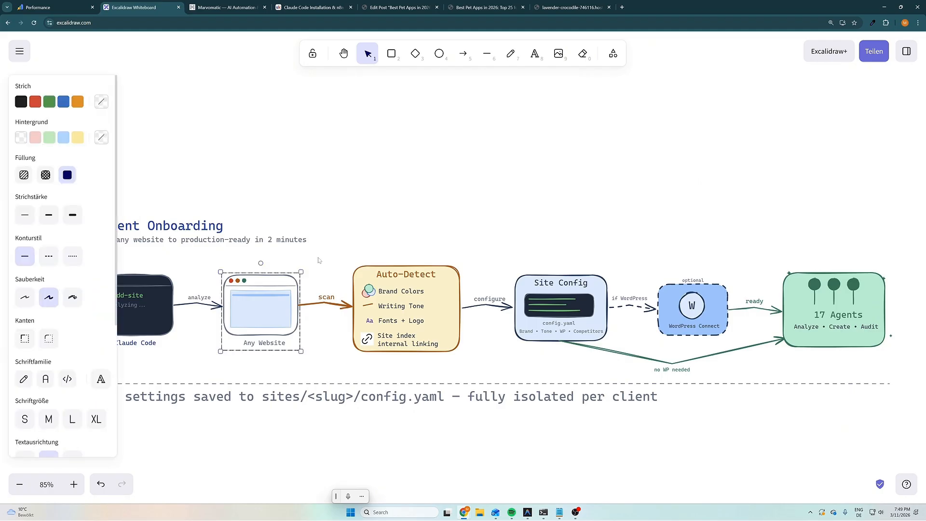
click(318, 261)
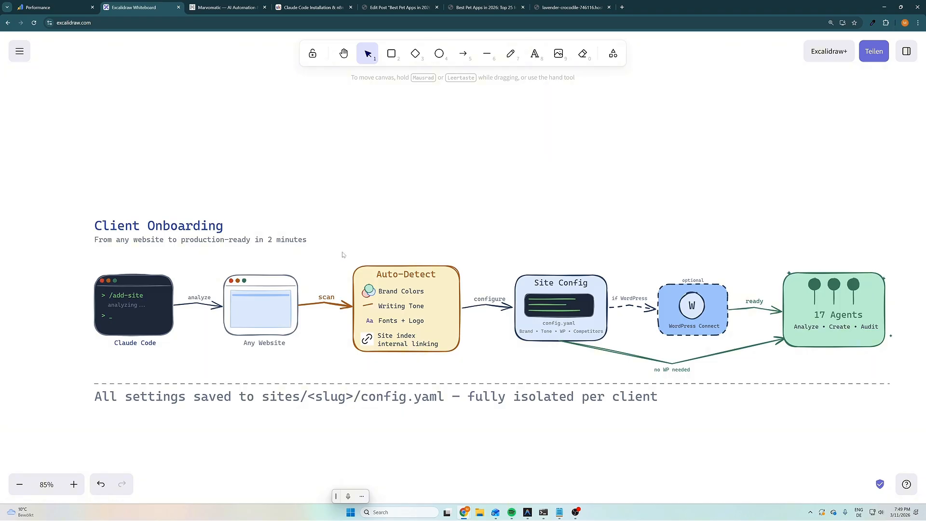
drag(417, 238, 385, 231)
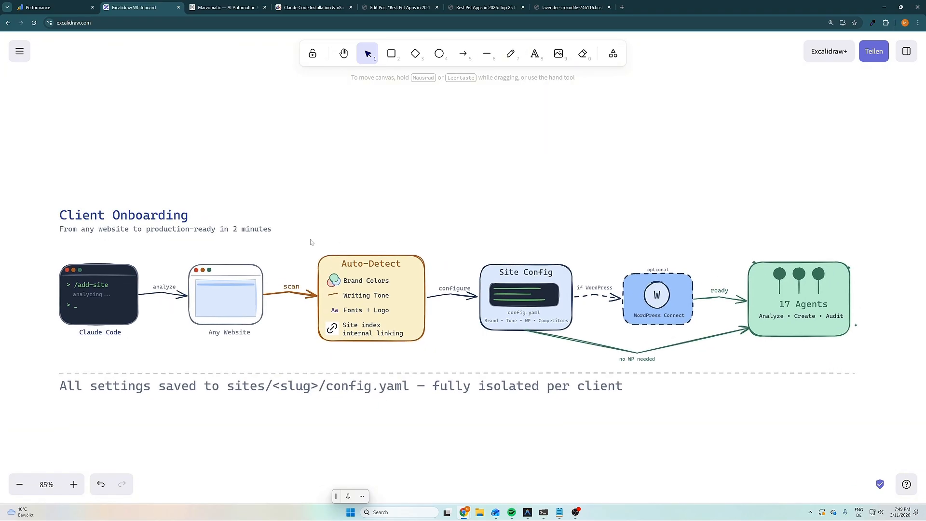
Examine the remaining Client Onboarding stages, selecting Auto-Detect with its site index entry, Site Config, and WordPress Connect with 17 Agents
drag(311, 242, 427, 359)
click(453, 352)
drag(454, 352, 316, 320)
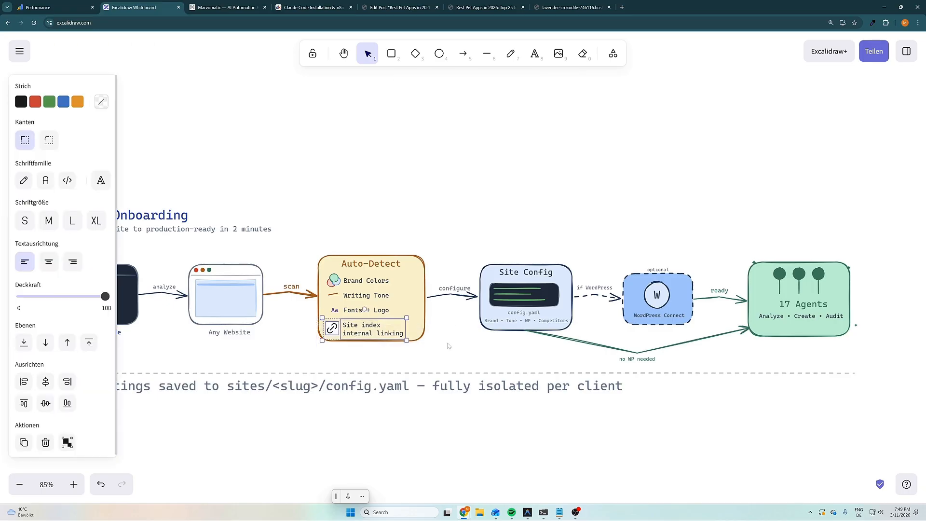
click(451, 349)
drag(452, 351, 587, 232)
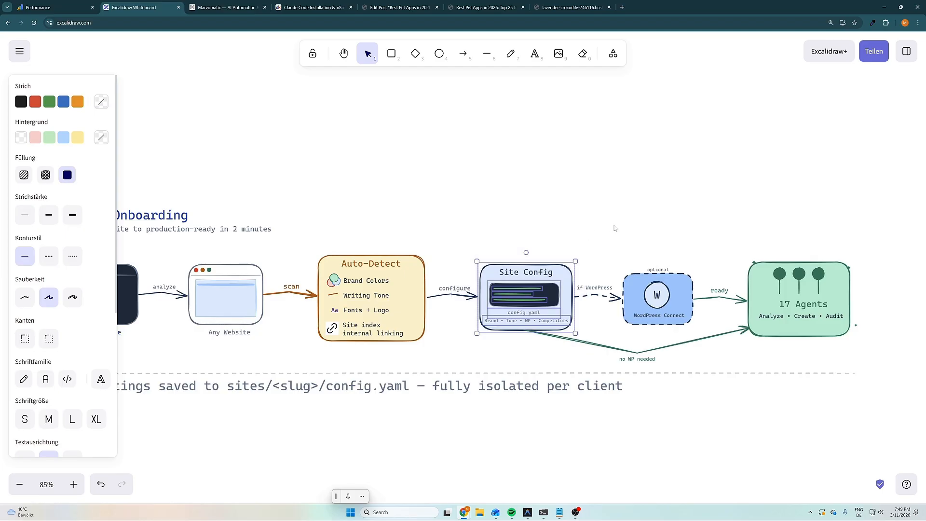
scroll(572, 229, right, 3)
scroll(572, 230, down, 1)
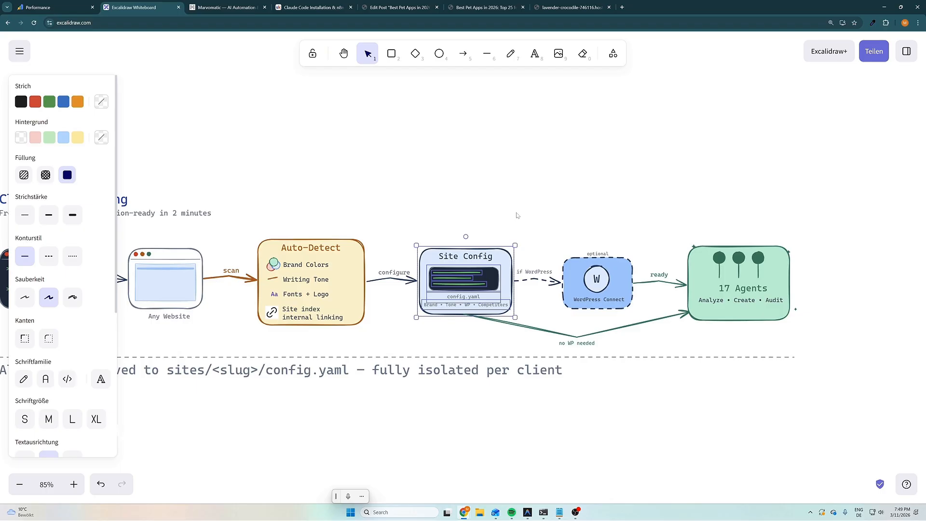
drag(523, 211, 827, 383)
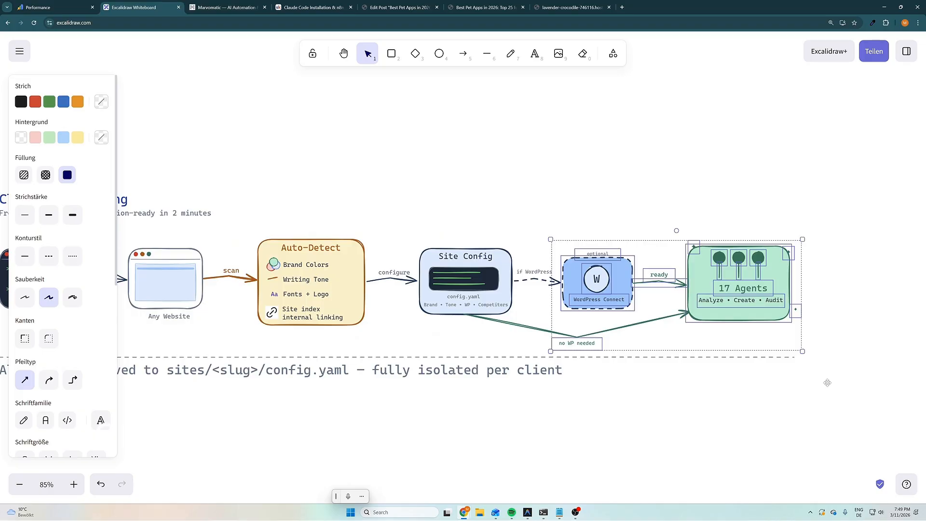
click(723, 397)
mouse_move(80, 415)
mouse_down()
mouse_move(190, 400)
mouse_move(182, 403)
mouse_up()
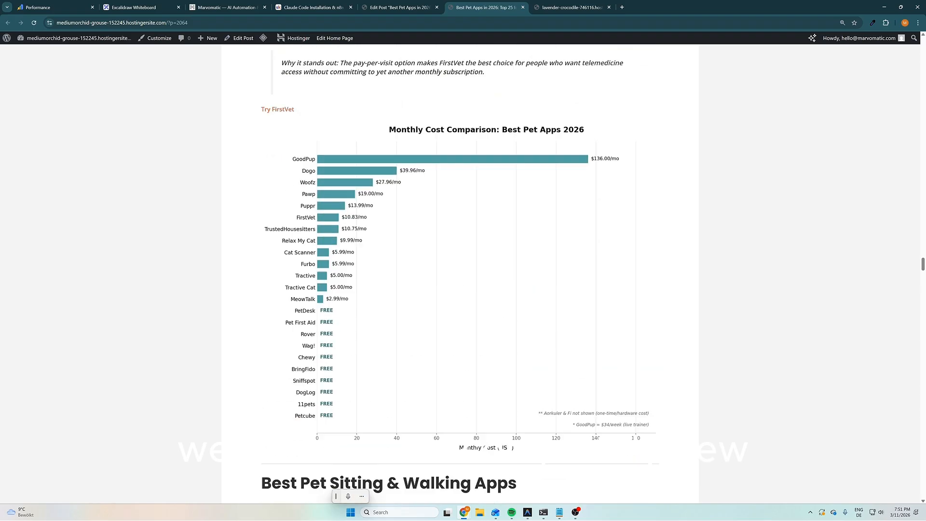
Leave the pet apps article to view the Marvomatic homepage, and return to the Analytics → Opportunities diagram
scroll(407, 276, up, 2)
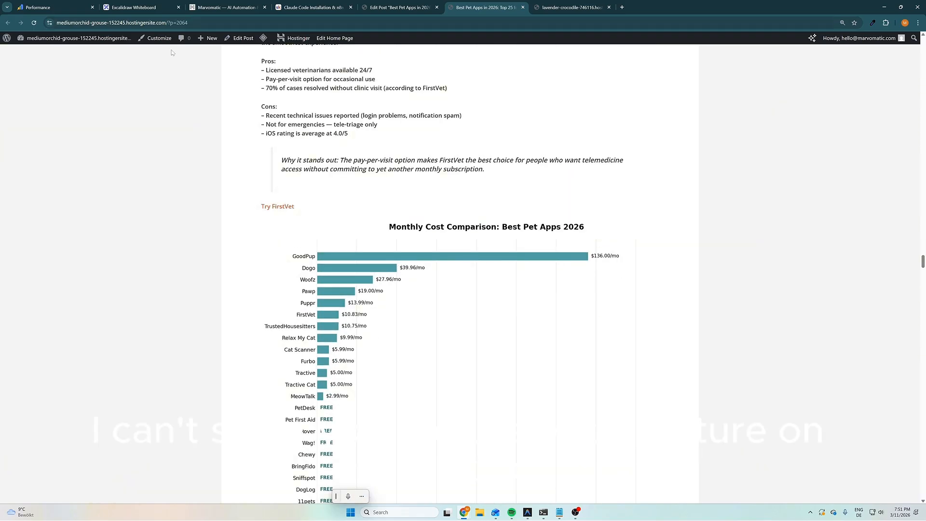
click(136, 7)
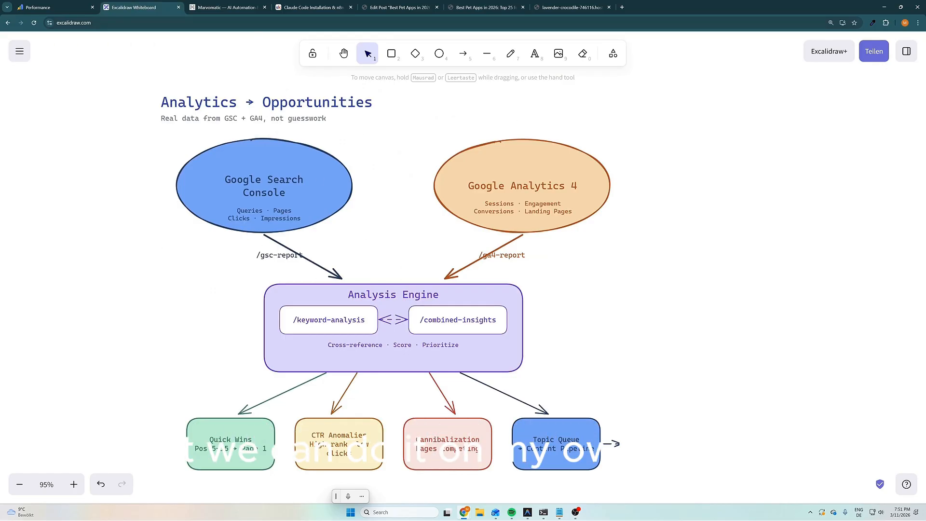
click(243, 6)
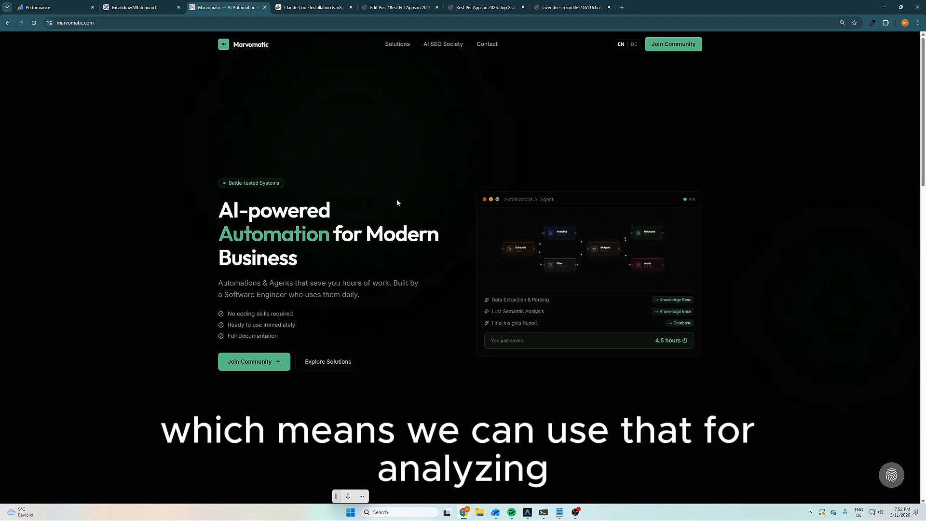
key(ctrl+2)
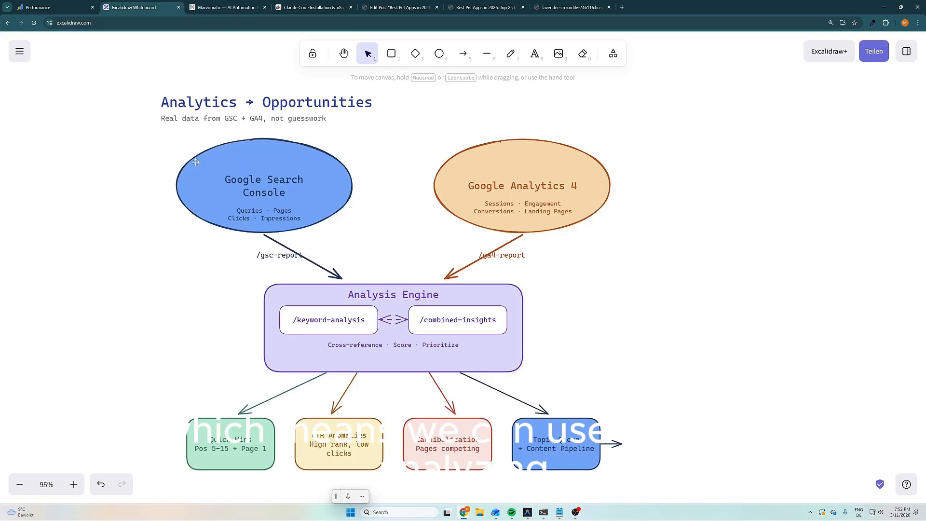
Examine the Analytics → Opportunities diagram from the two Google data sources through the Analysis Engine to the four opportunity boxes
drag(150, 254, 630, 276)
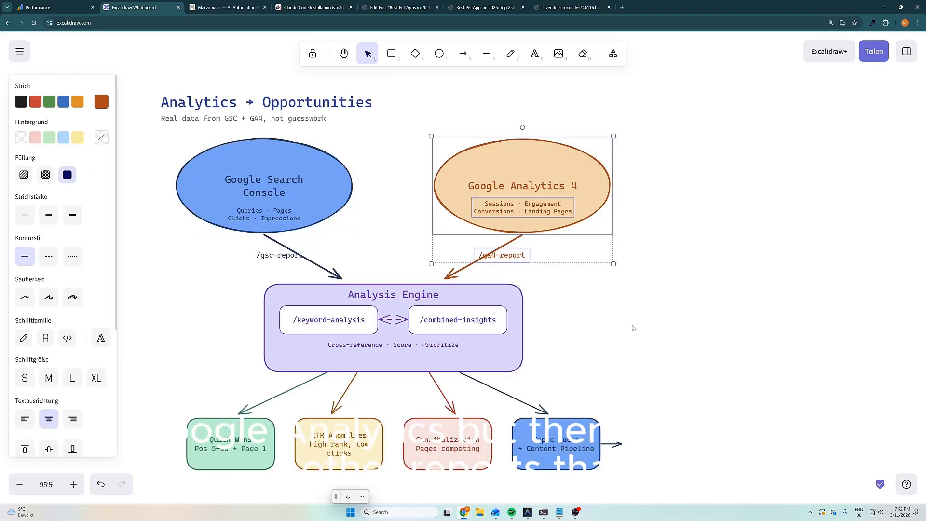
click(632, 323)
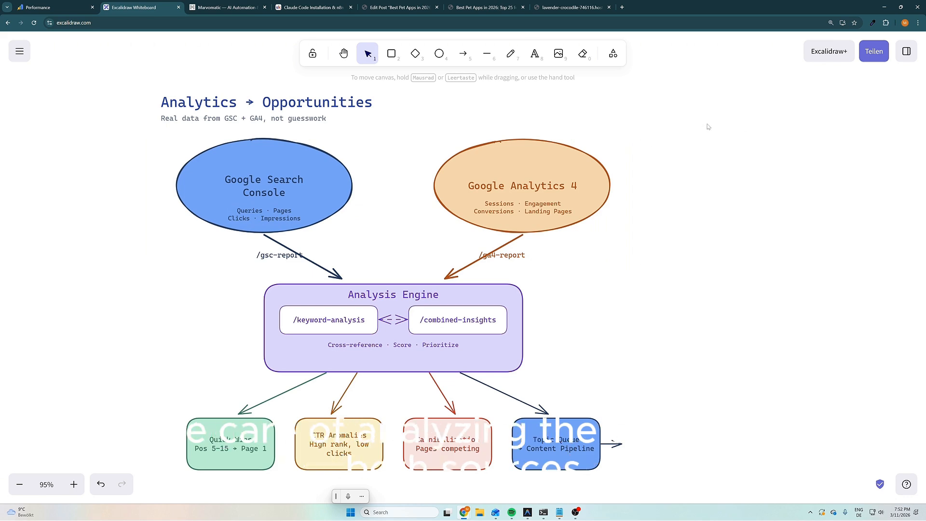
drag(708, 124, 558, 386)
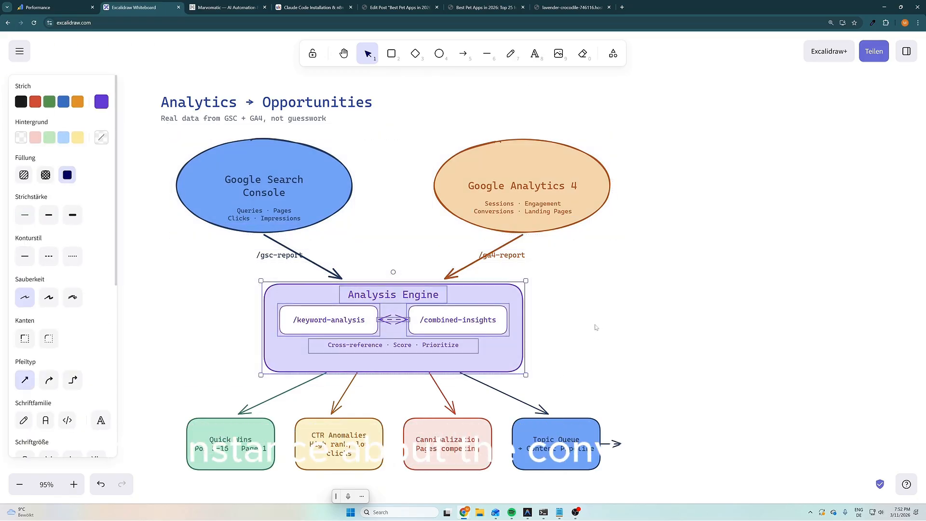
click(601, 336)
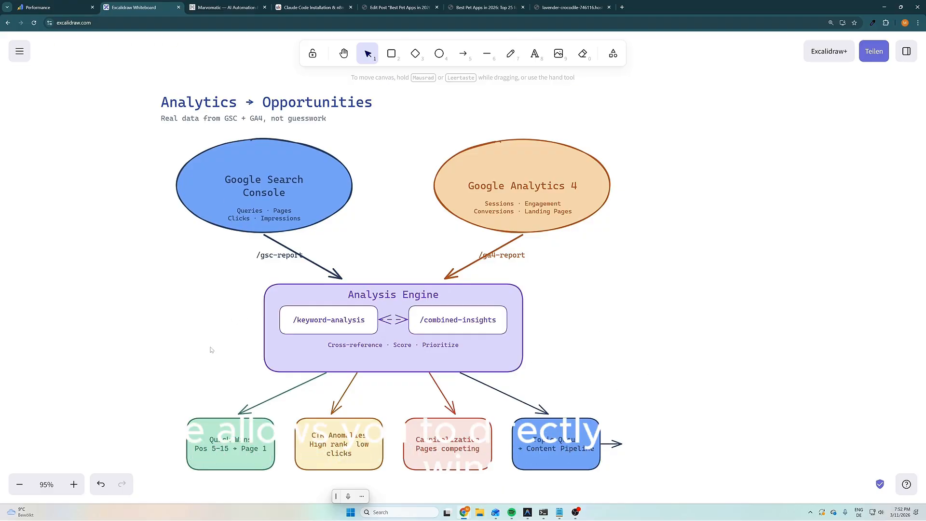
scroll(215, 335, down, 2)
ctrl+scroll(202, 376, up, 4)
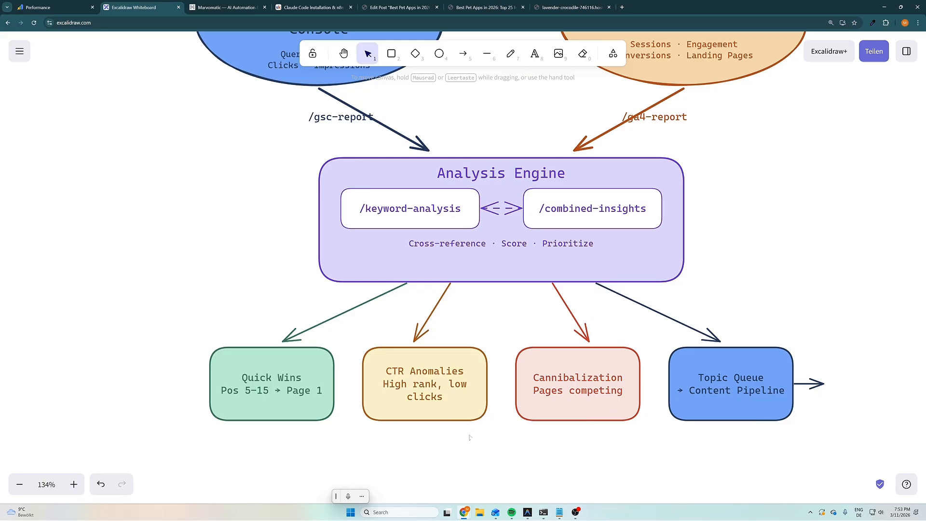
scroll(490, 417, up, 5)
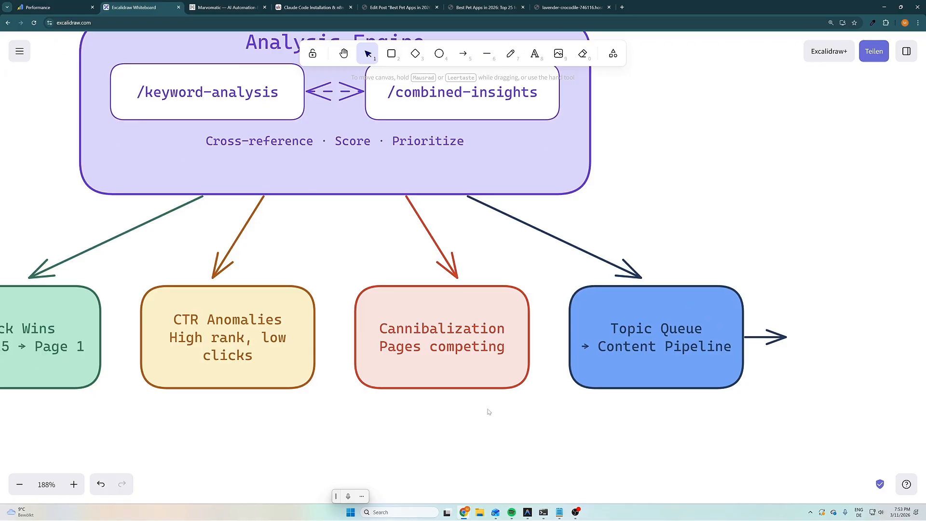
scroll(490, 416, down, 5)
drag(623, 219, 645, 295)
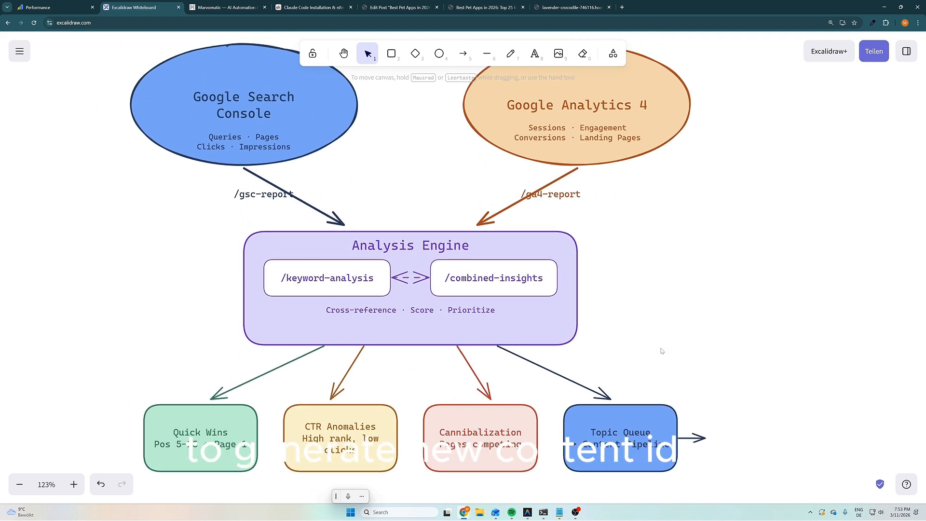
mouse_move(663, 351)
mouse_down()
mouse_move(641, 331)
mouse_move(653, 335)
mouse_up()
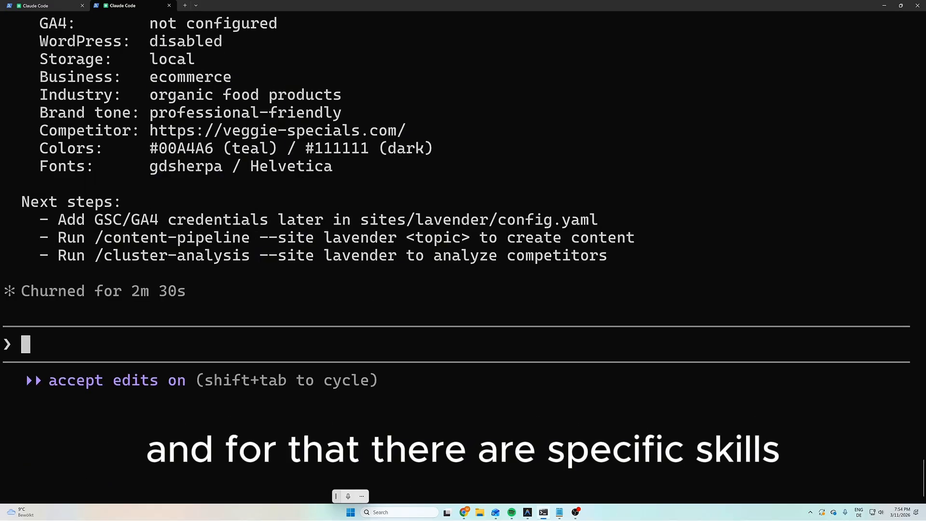
Run the Google Search Console report skill in Claude Code for the marvomatic site with /gsc-report marvomatic
text(/gsc)
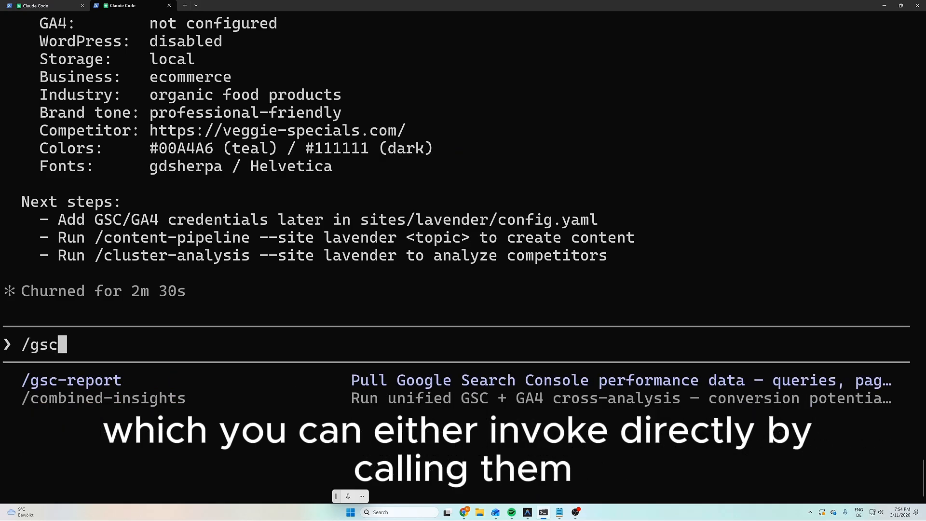
text(-report)
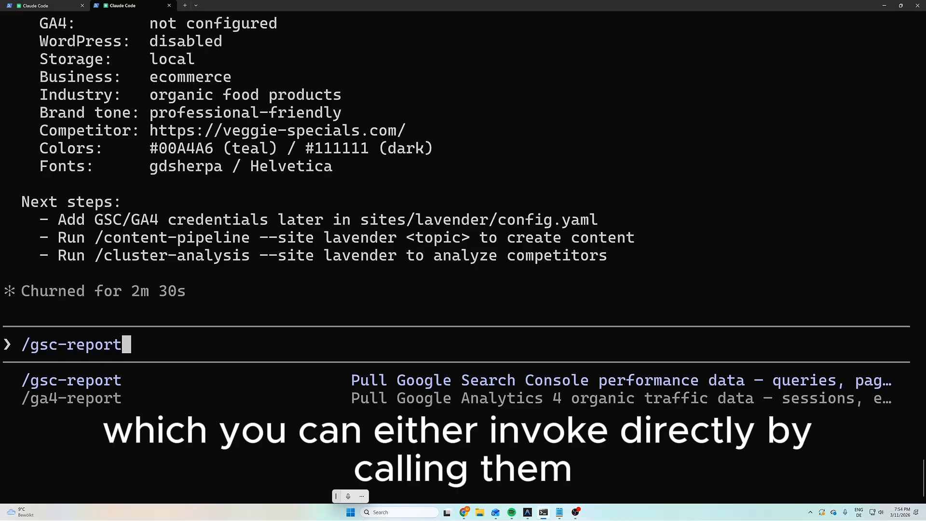
text( mar)
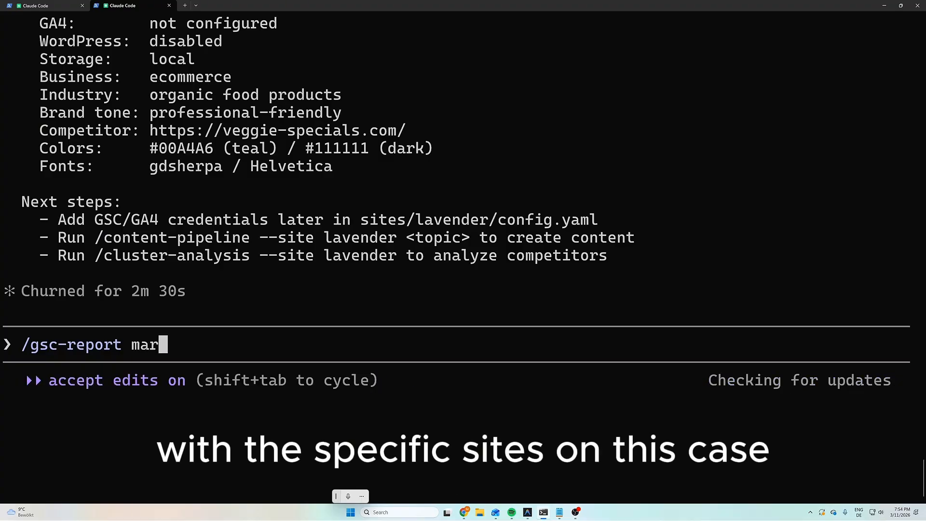
text(vomat)
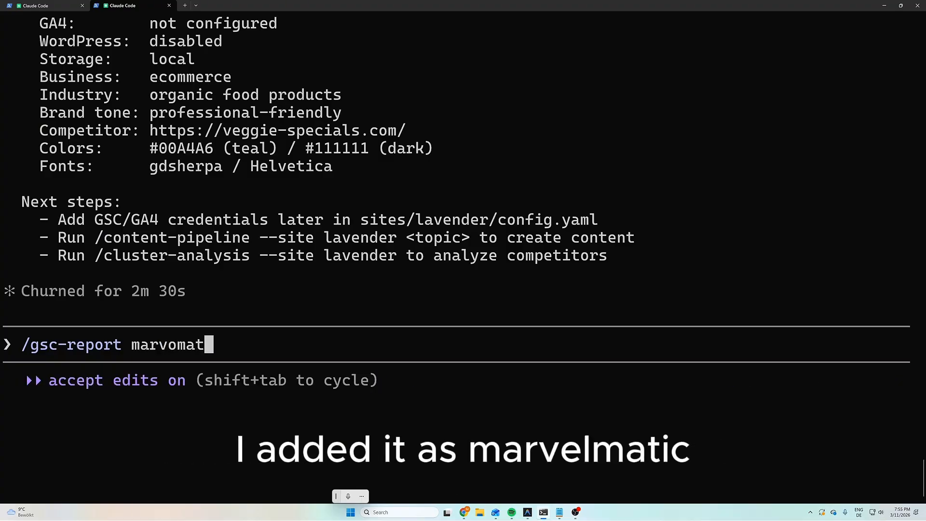
text(ic)
key(Return)
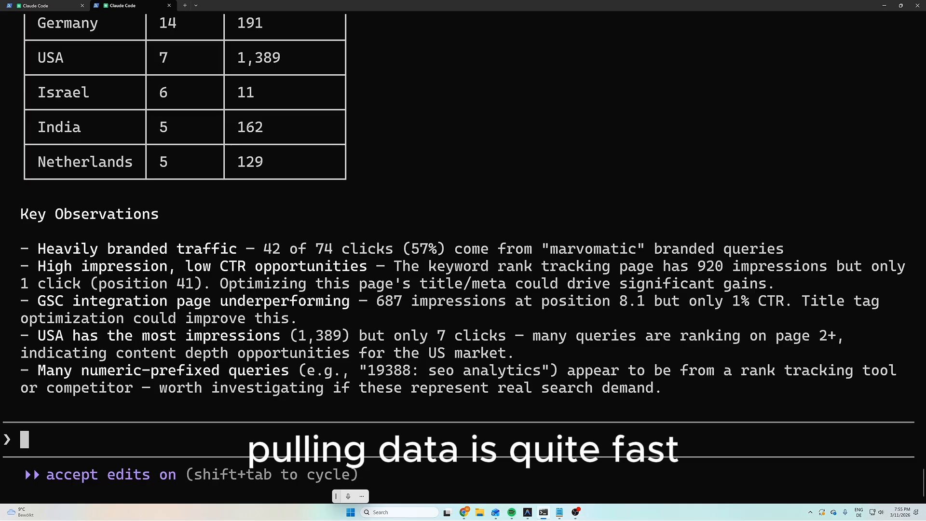
Review the Search Console report's key observations and its tables of countries, devices, top pages and queries
scroll(376, 247, up, 4)
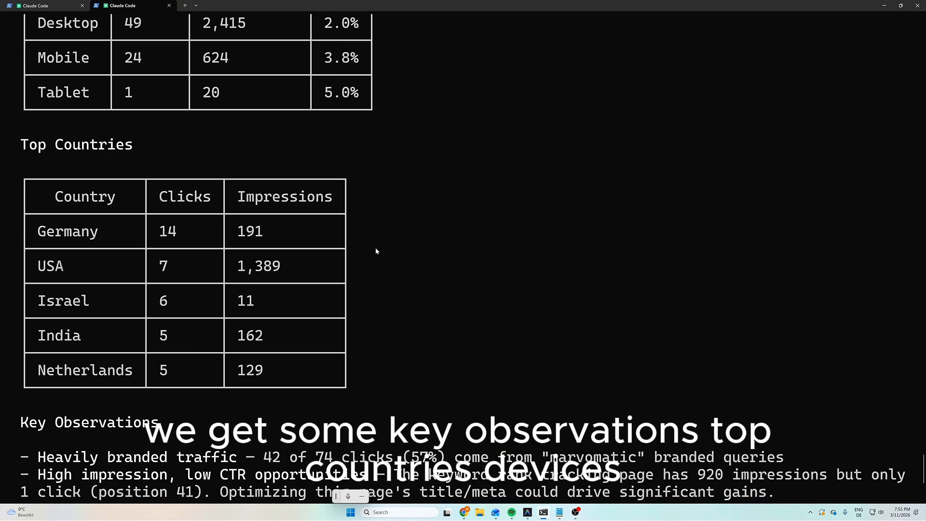
scroll(369, 236, up, 4)
scroll(381, 271, up, 5)
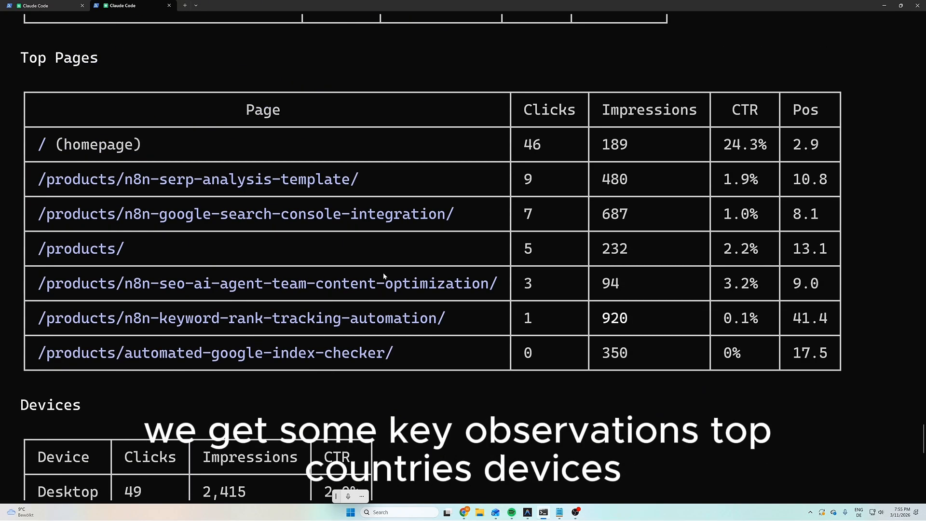
scroll(385, 276, up, 4)
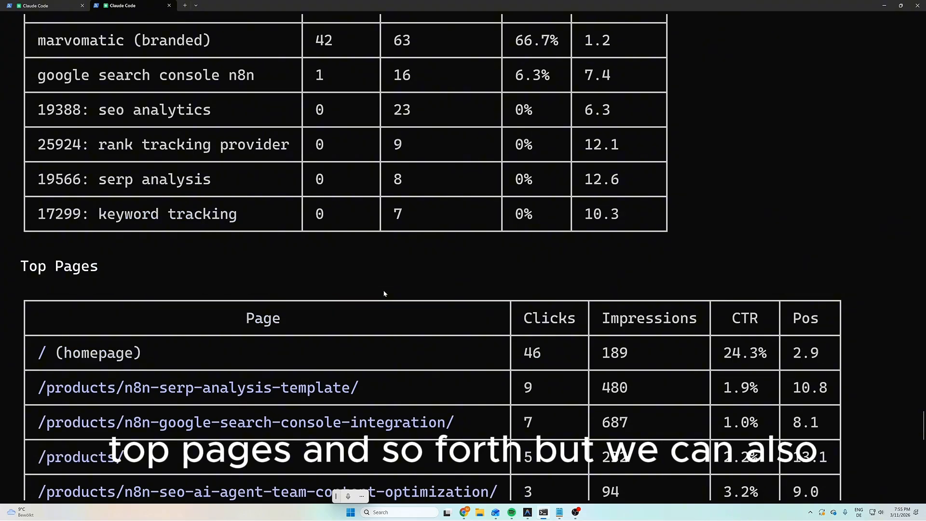
Ask Claude Code below the Search Console report whether the website is suffering from keyword cannibalization
scroll(385, 298, down, 19)
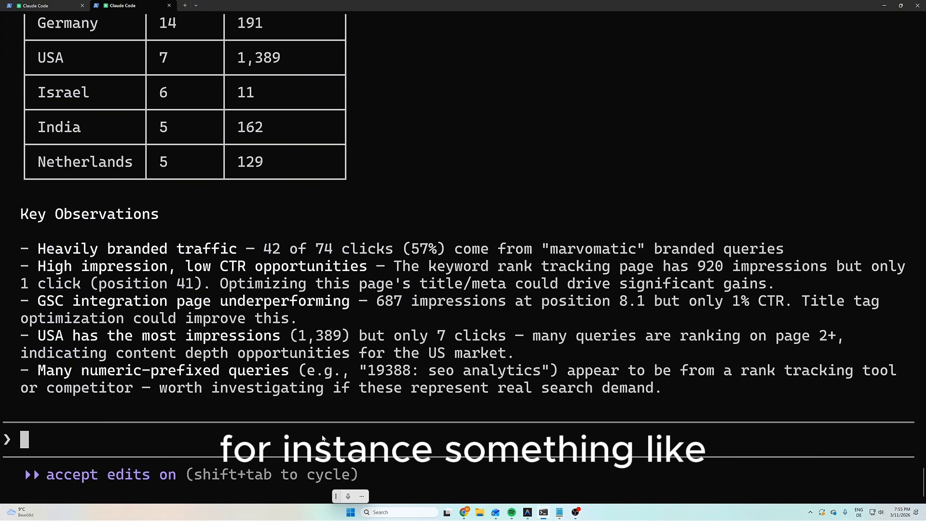
text(is my websit)
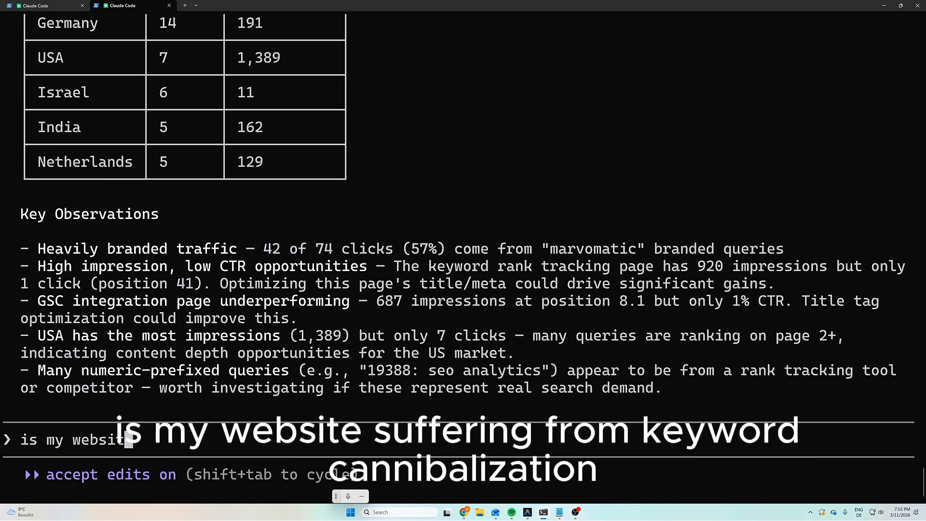
text(e suffering from keyword)
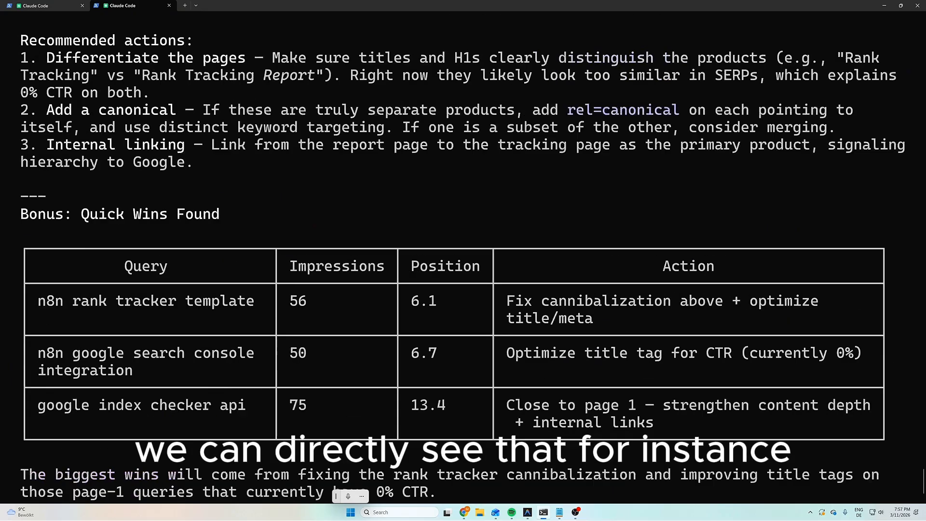
Review the cannibalization analysis, covering the competing rank tracker pages, the recommended actions and the quick wins table
scroll(463, 261, up, 7)
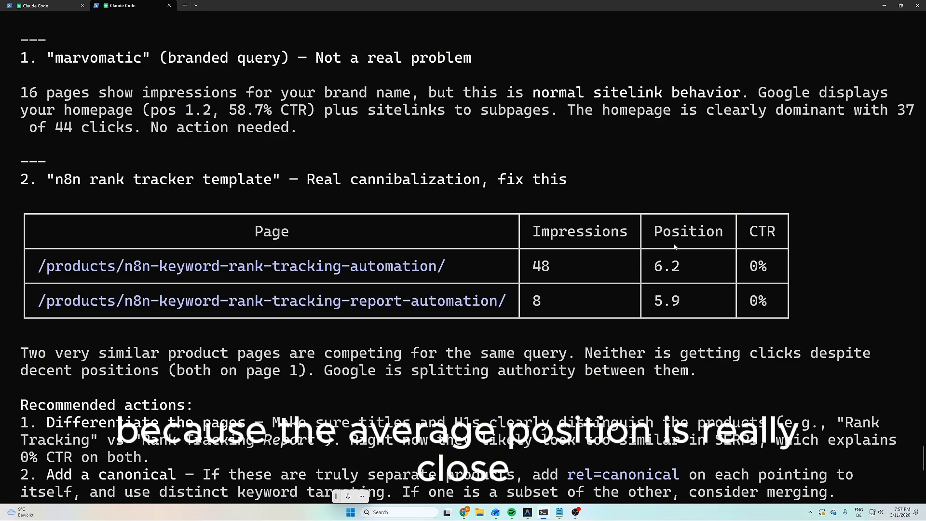
scroll(671, 308, down, 4)
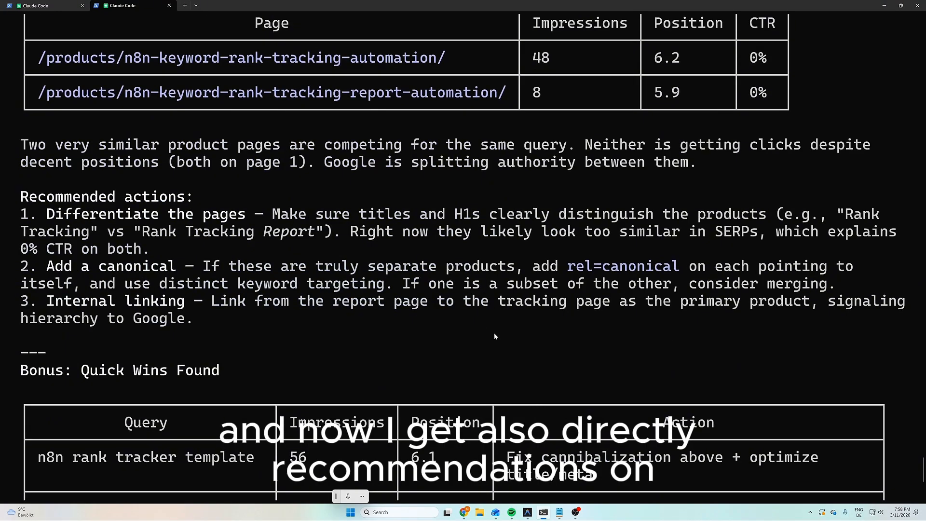
scroll(495, 337, down, 5)
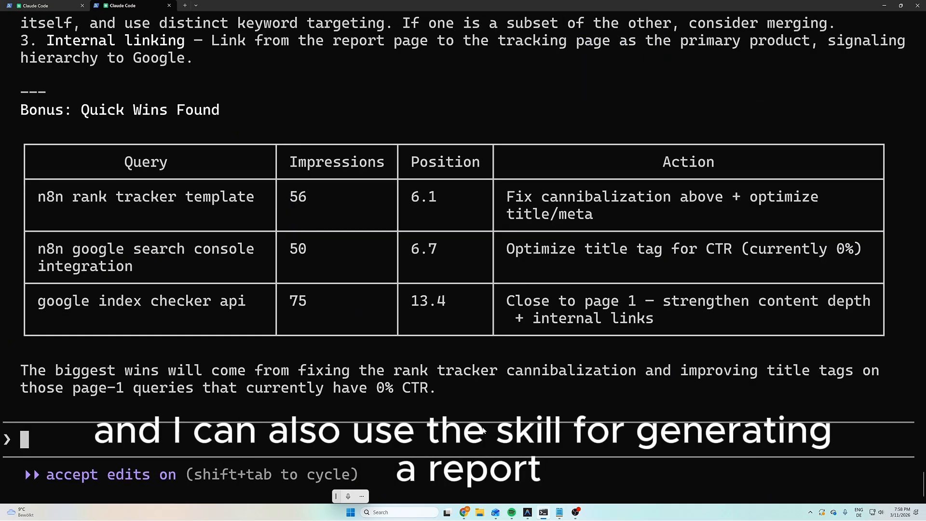
Run the Google Analytics 4 report skill for the marvomatic site with /ga4-report marvomatic
text(/ga)
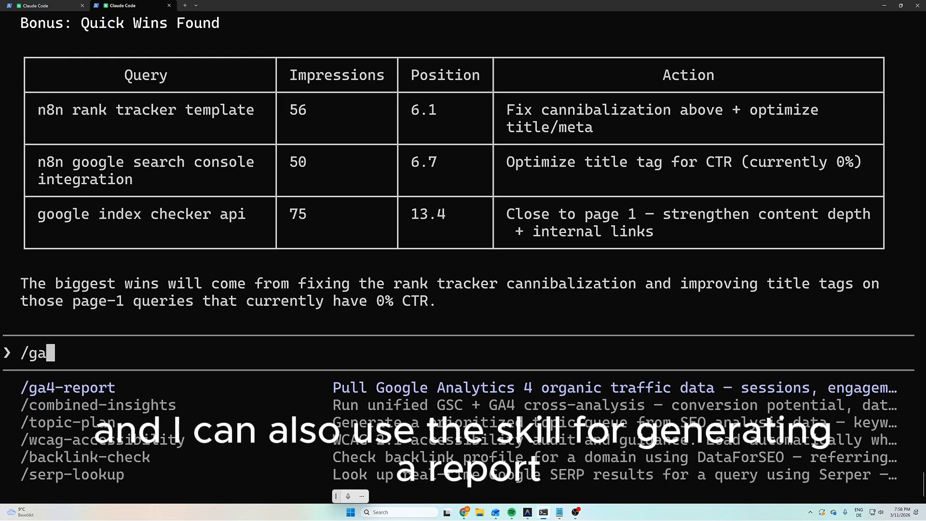
text(4-re)
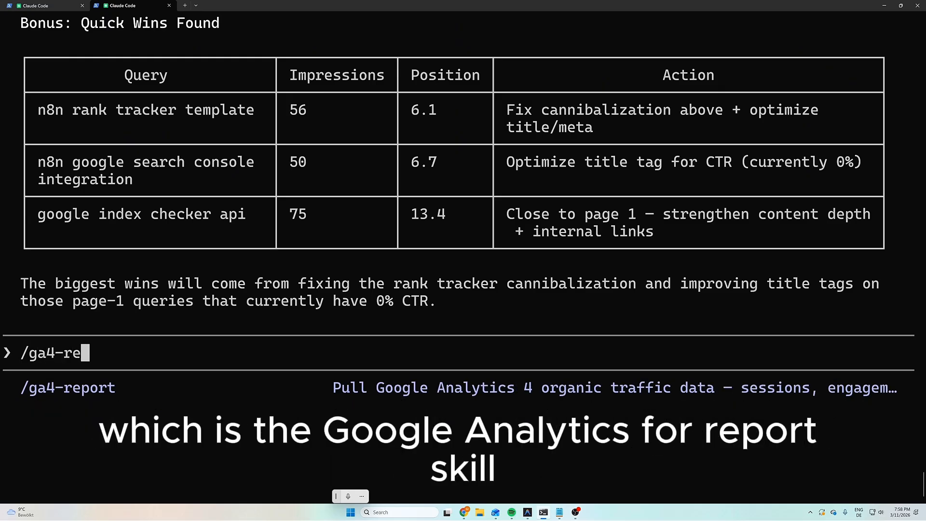
key(Tab)
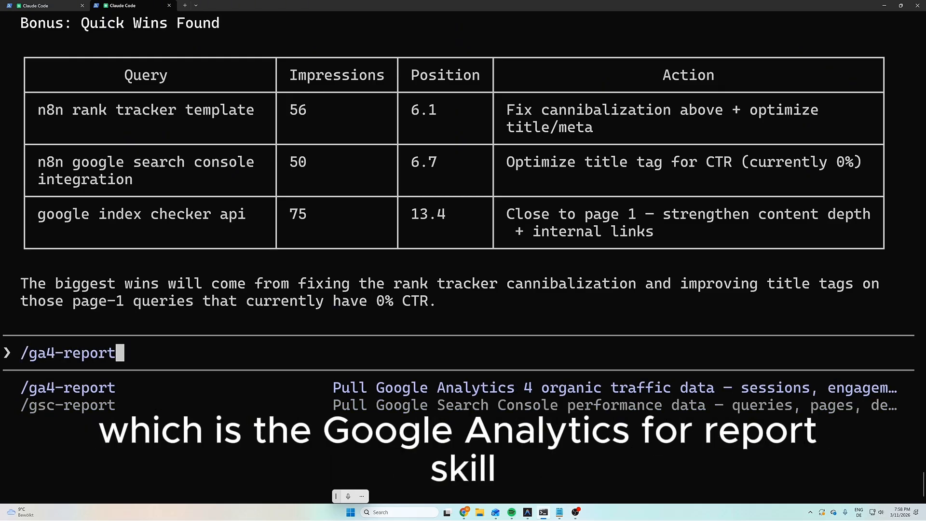
key(Return)
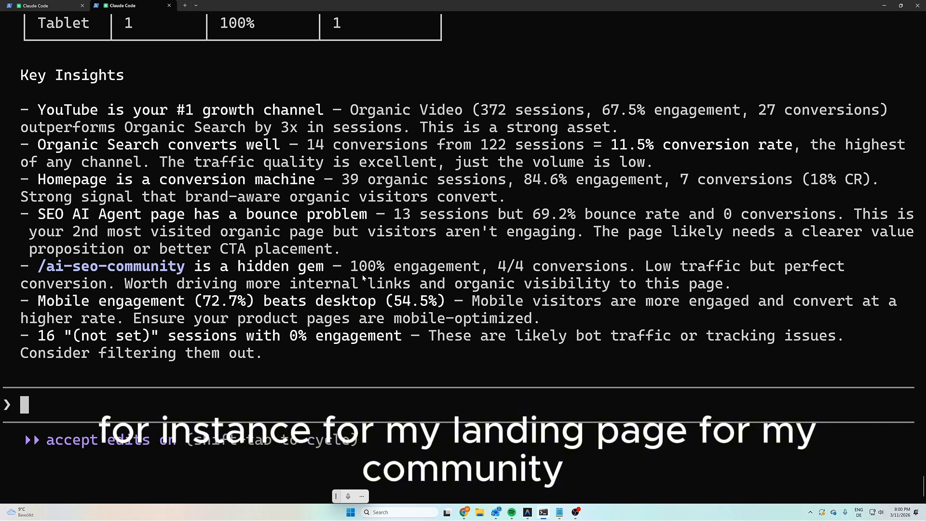
Review the GA4 report from its key insights up through the landing pages to the channel breakdown and back
scroll(357, 289, up, 9)
scroll(353, 303, up, 5)
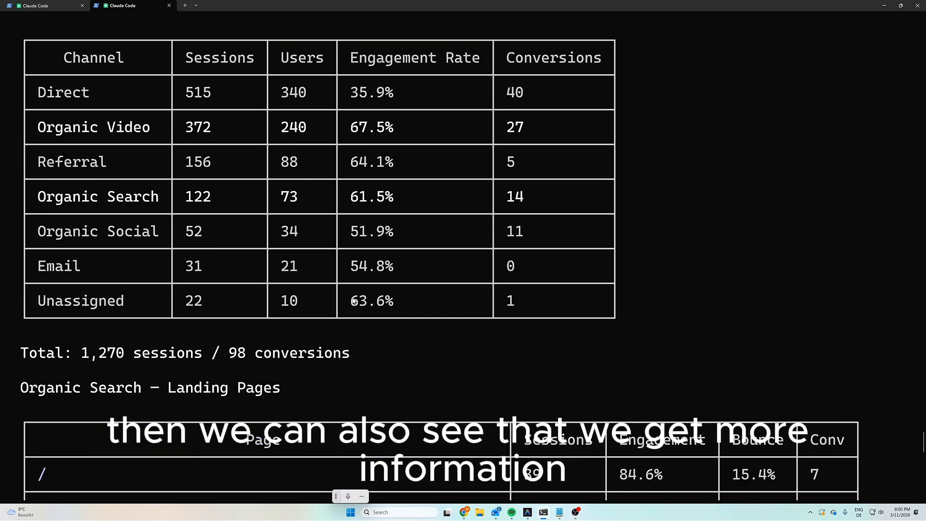
scroll(354, 300, up, 5)
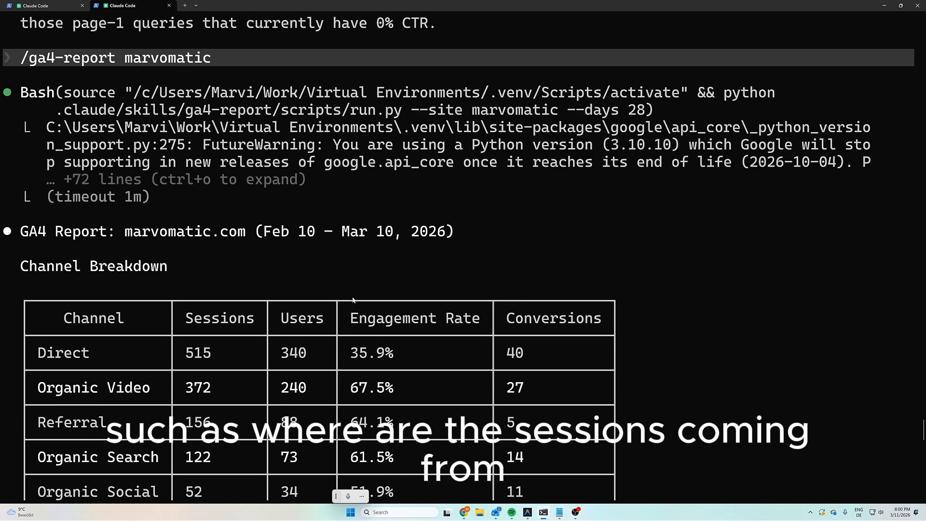
scroll(354, 297, down, 20)
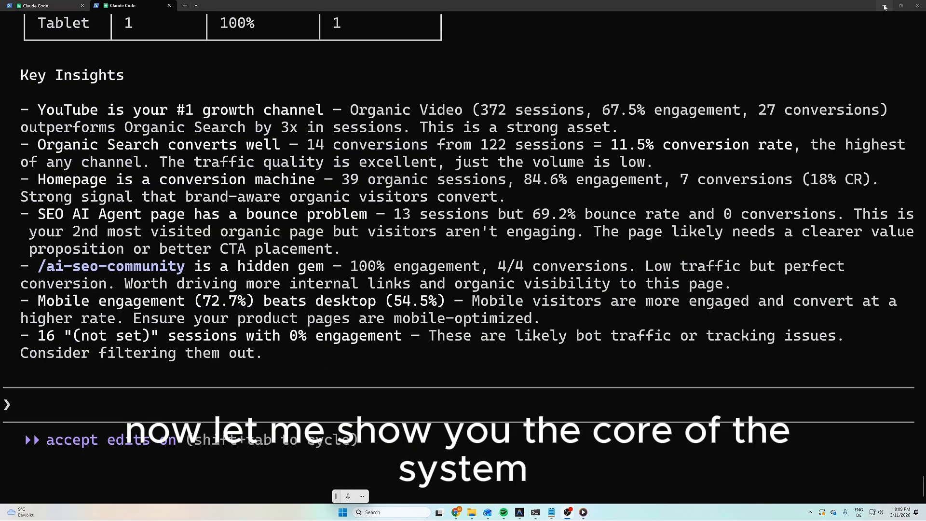
Switch to the Excalidraw whiteboard and select the numbered stages of The Content Pipeline diagram
click(885, 7)
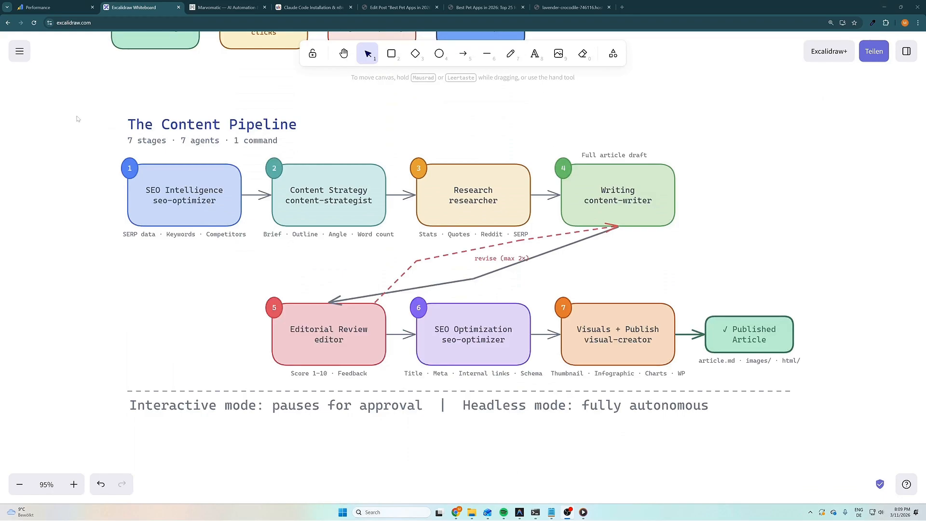
drag(123, 110, 726, 386)
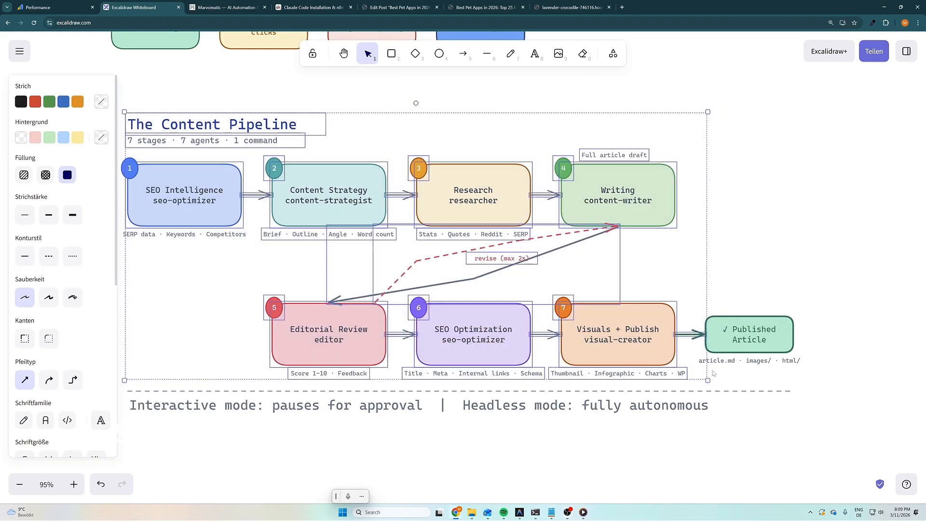
Show the Best Pet Apps in 2026 article, going from its app screenshots up through the comparison table to the featured image
click(487, 9)
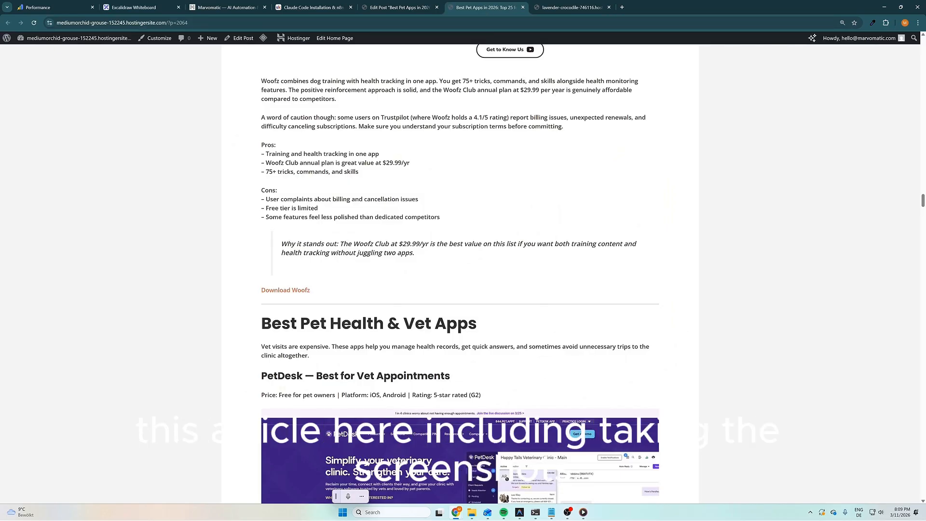
scroll(524, 343, up, 15)
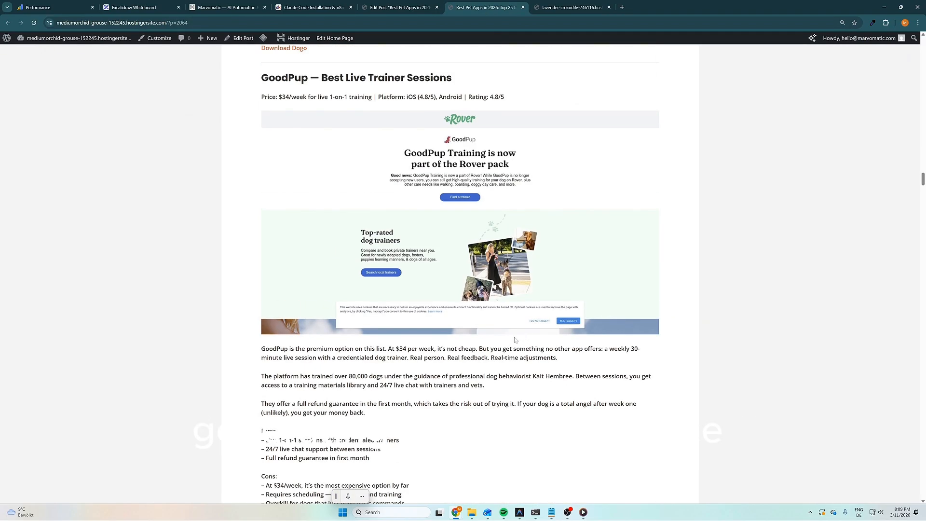
scroll(457, 331, up, 20)
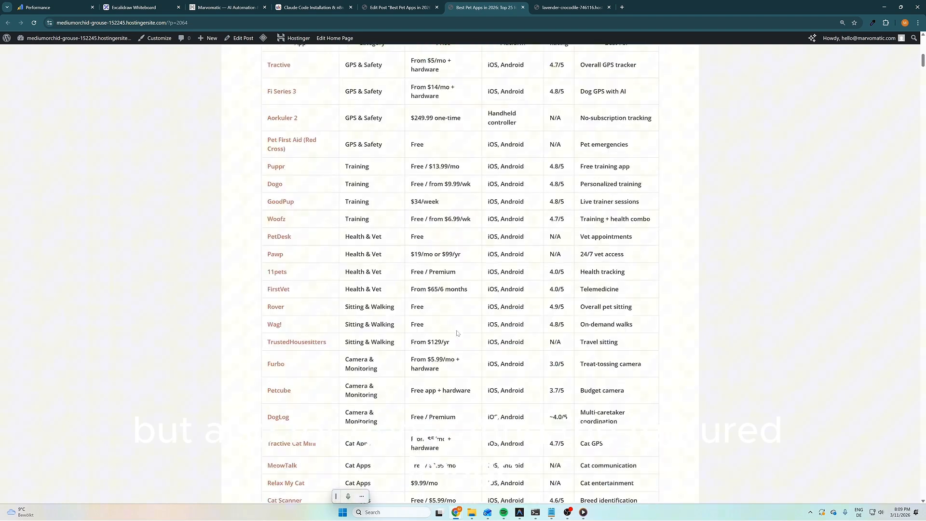
scroll(458, 333, up, 15)
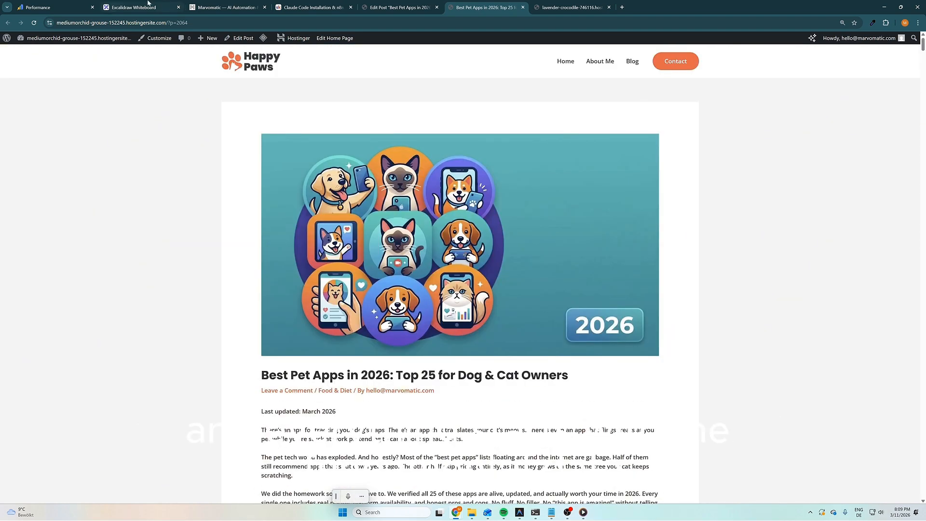
Return to The Content Pipeline diagram, clear the selection, and examine the SEO Intelligence and Content Strategy stages, selecting stage 1
click(130, 7)
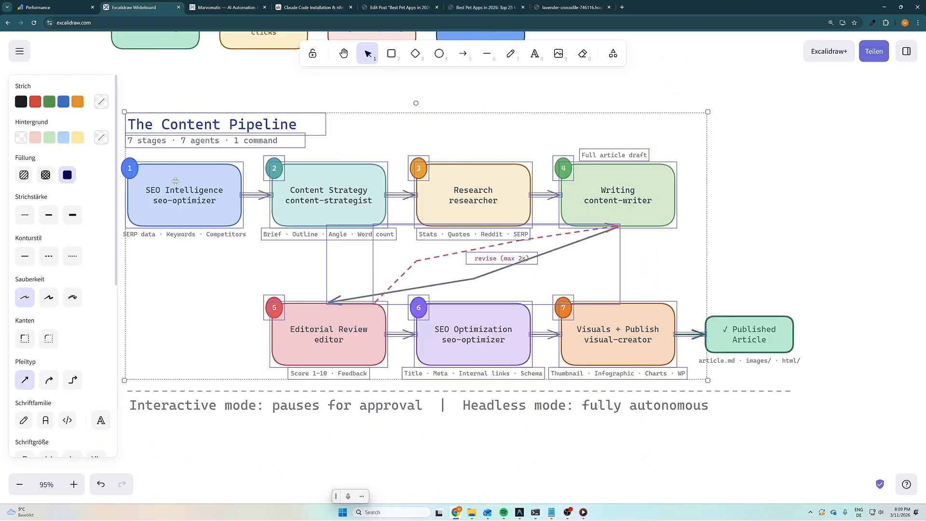
click(168, 91)
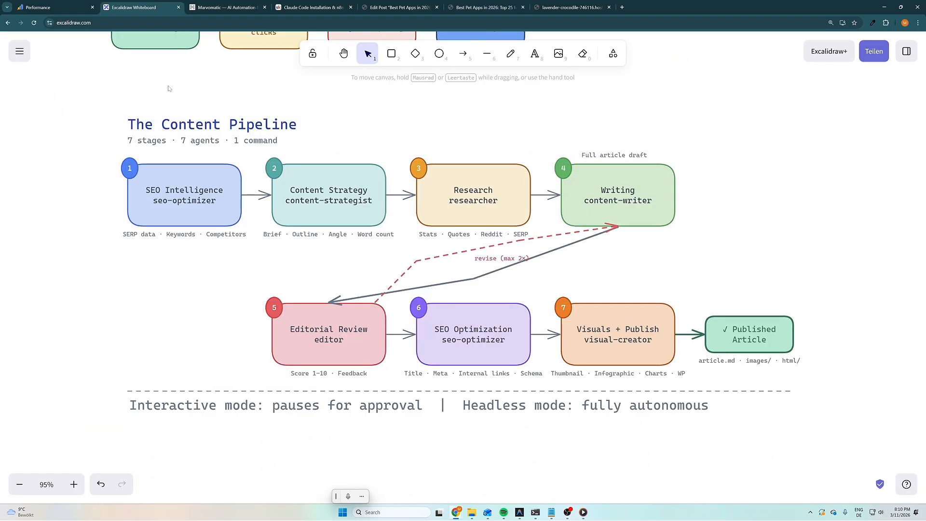
scroll(60, 172, up, 5)
click(266, 227)
scroll(385, 292, right, 2)
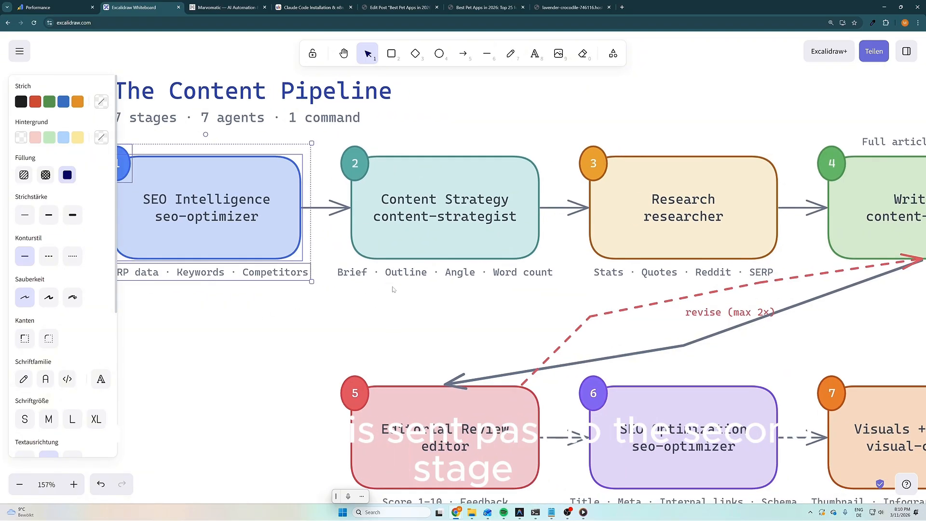
scroll(394, 290, up, 3)
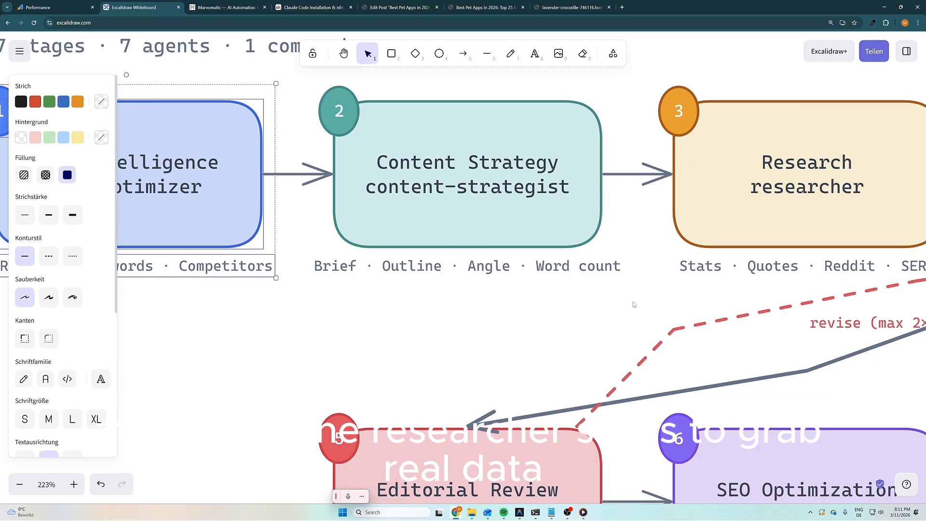
Examine the Research and Writing stages of the pipeline, including the researcher's sources and the full article draft output
drag(634, 304, 262, 336)
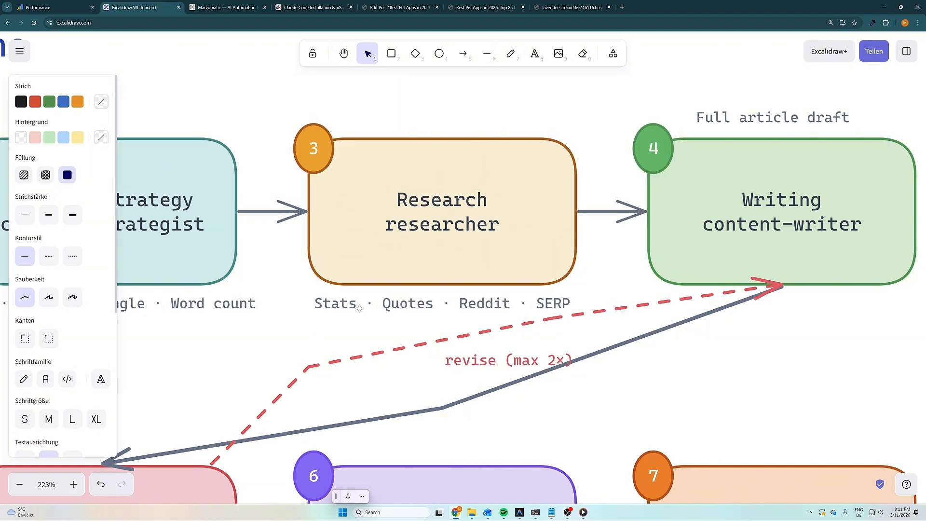
scroll(699, 434, right, 2)
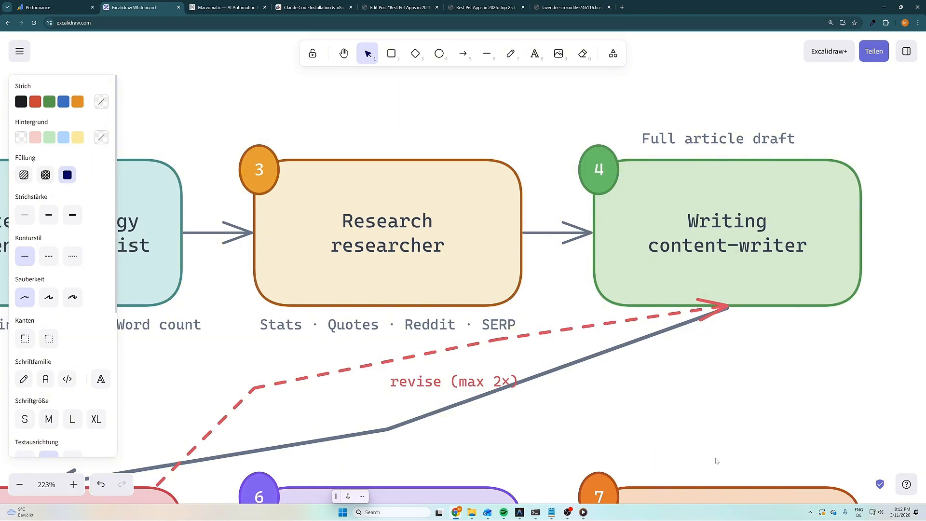
scroll(748, 339, right, 5)
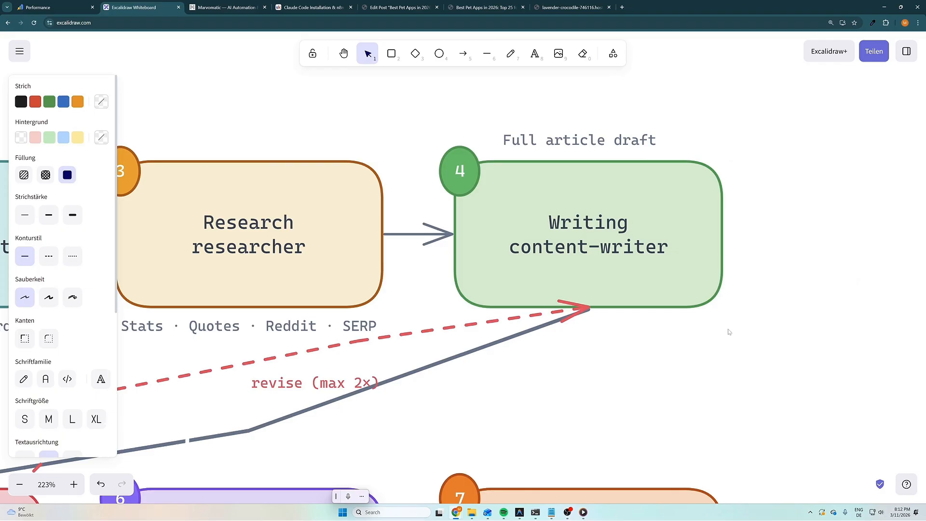
scroll(327, 154, left, 3)
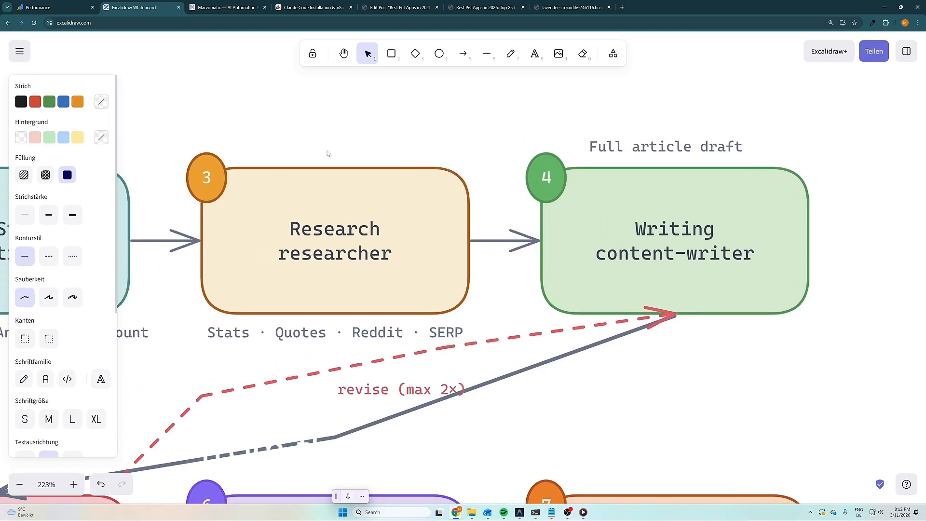
scroll(601, 350, left, 3)
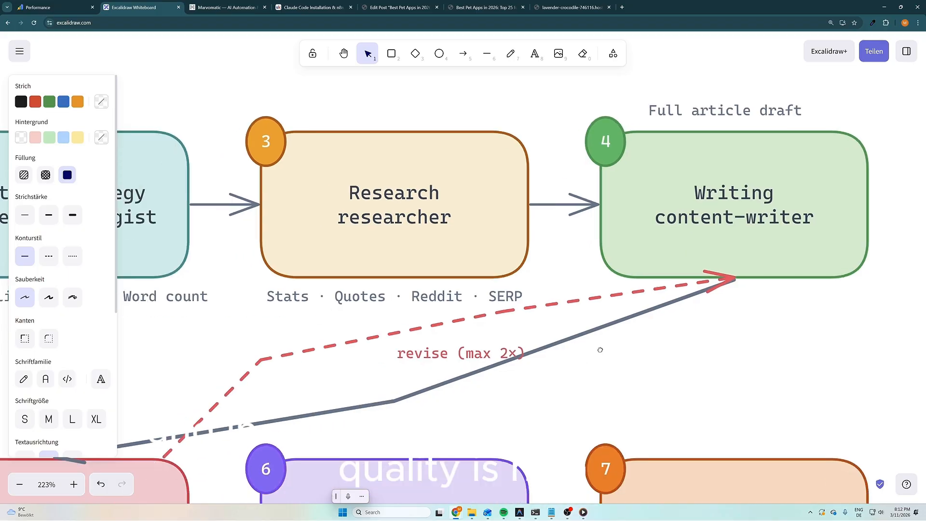
Examine the Editorial Review stage and follow its dashed revision loop to the Writing stage and back
scroll(601, 350, down, 4)
scroll(601, 350, left, 6)
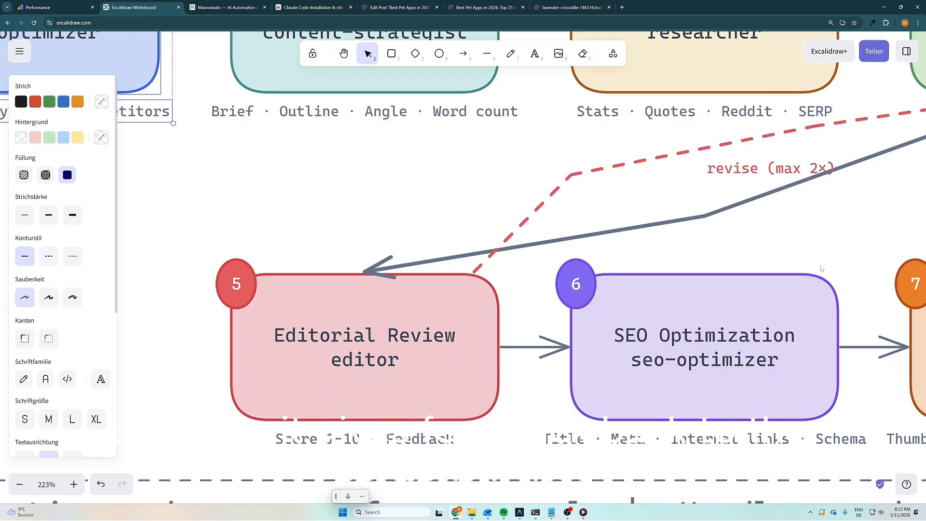
drag(826, 236, 309, 380)
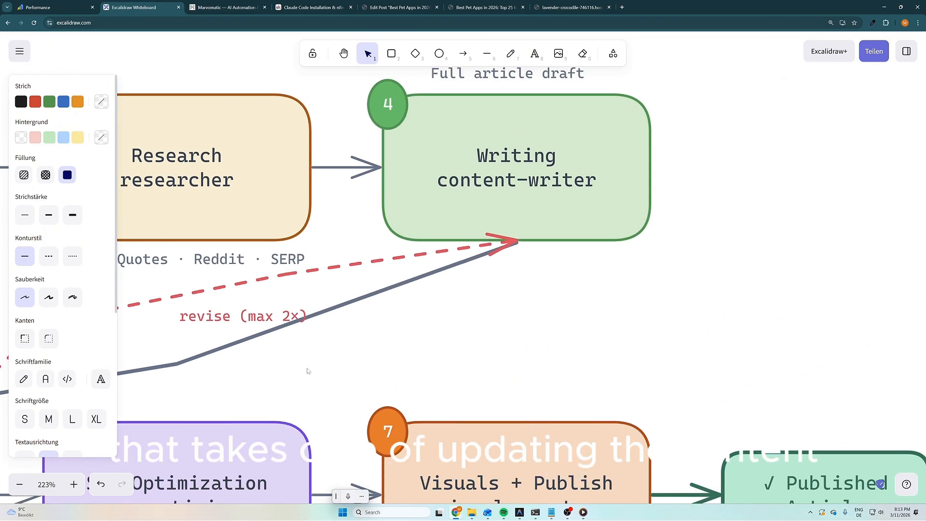
drag(309, 371, 654, 307)
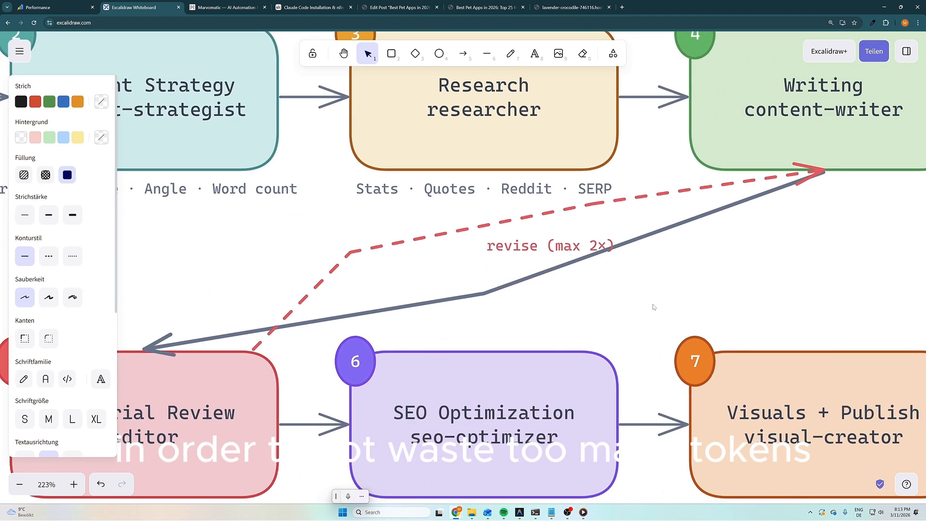
scroll(651, 306, down, 2)
scroll(697, 201, left, 3)
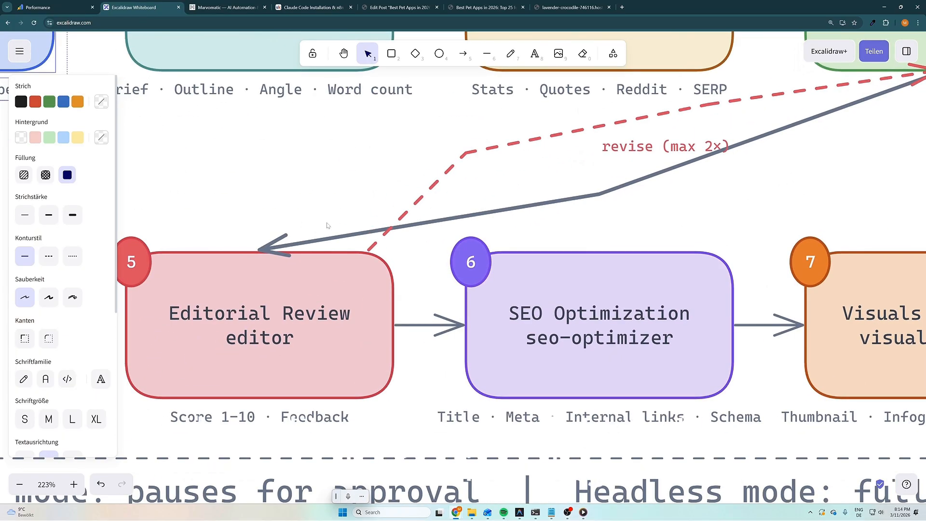
scroll(327, 225, down, 1)
scroll(327, 225, left, 2)
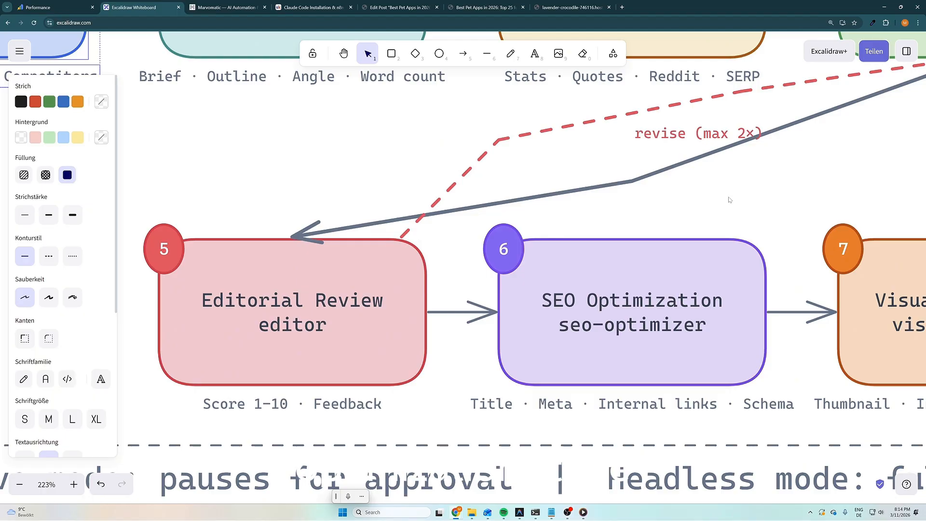
Examine the SEO Optimization and Visuals + Publish stages through to the Published Article box
scroll(749, 207, right, 4)
scroll(748, 206, down, 1)
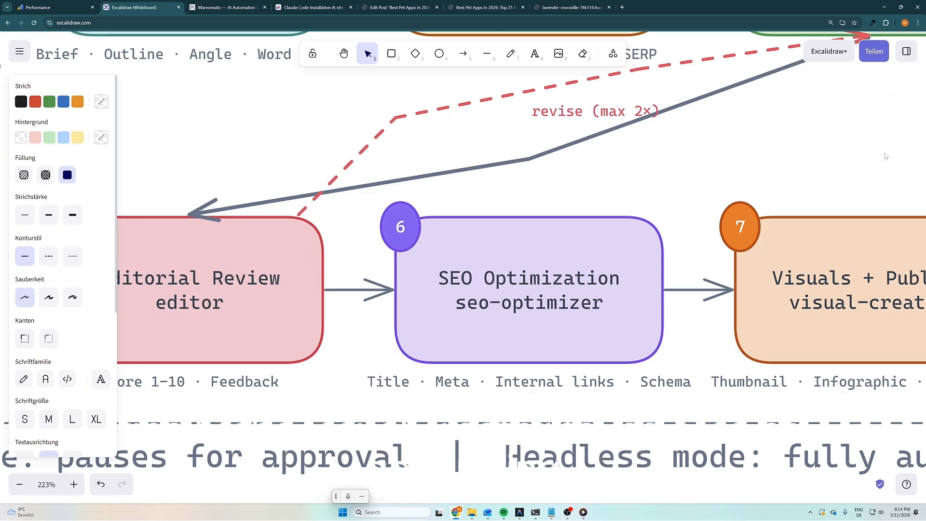
drag(888, 154, 523, 159)
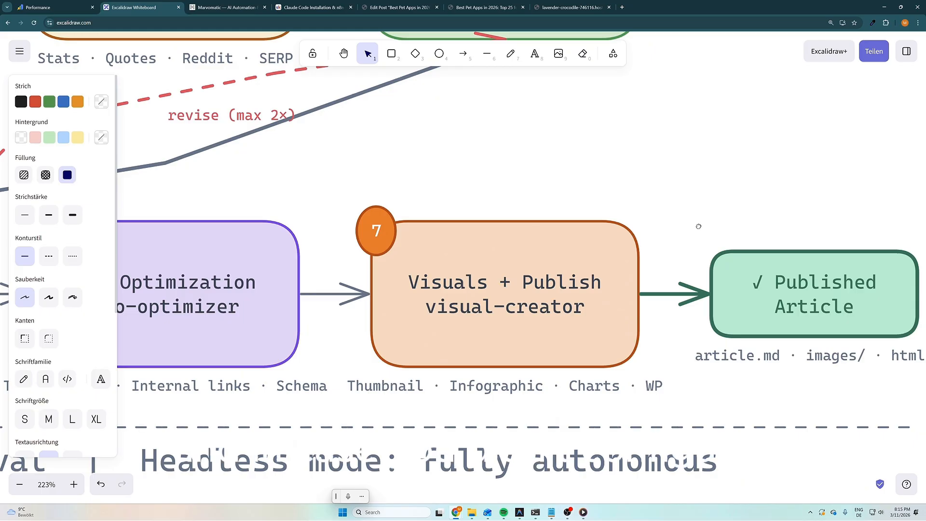
Bring the Site Audit Orchestrator diagram into view below The Content Pipeline, clear the selection, and examine its surrounding audit agents
drag(698, 227, 462, 193)
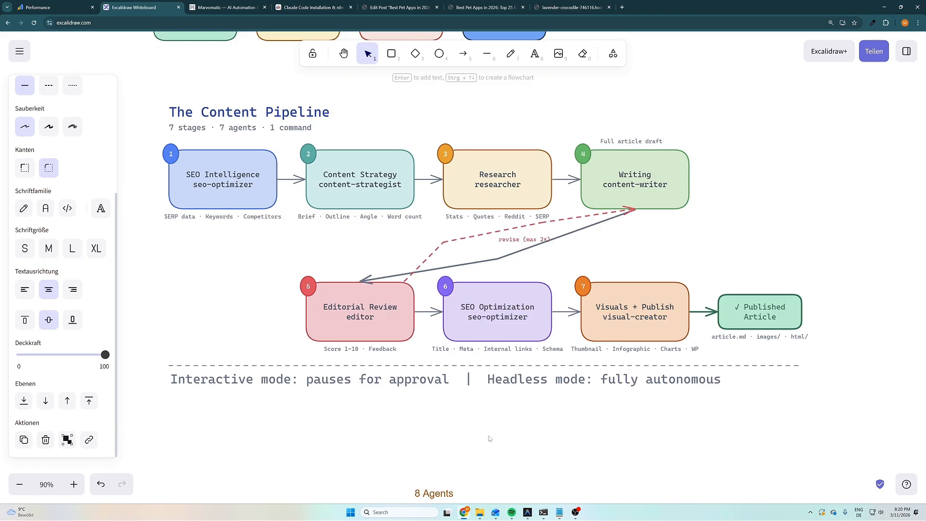
scroll(632, 444, down, 7)
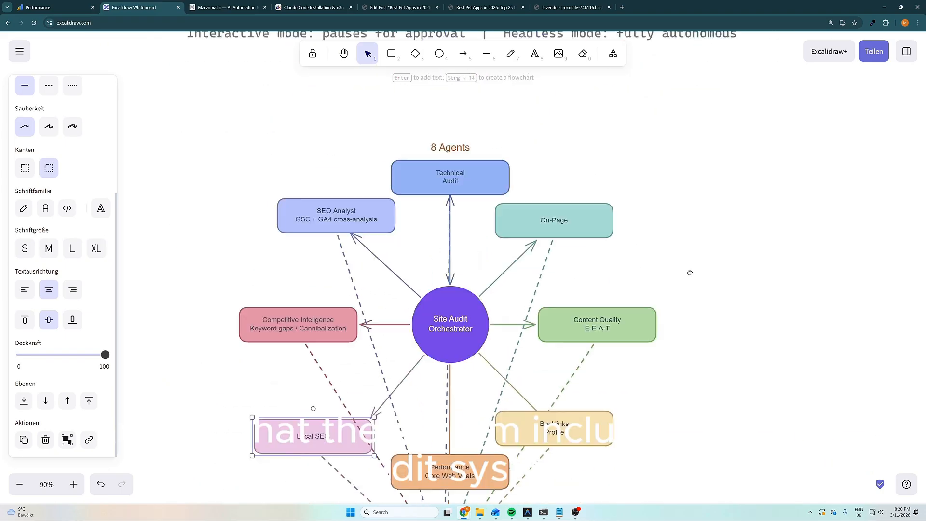
scroll(691, 265, down, 1)
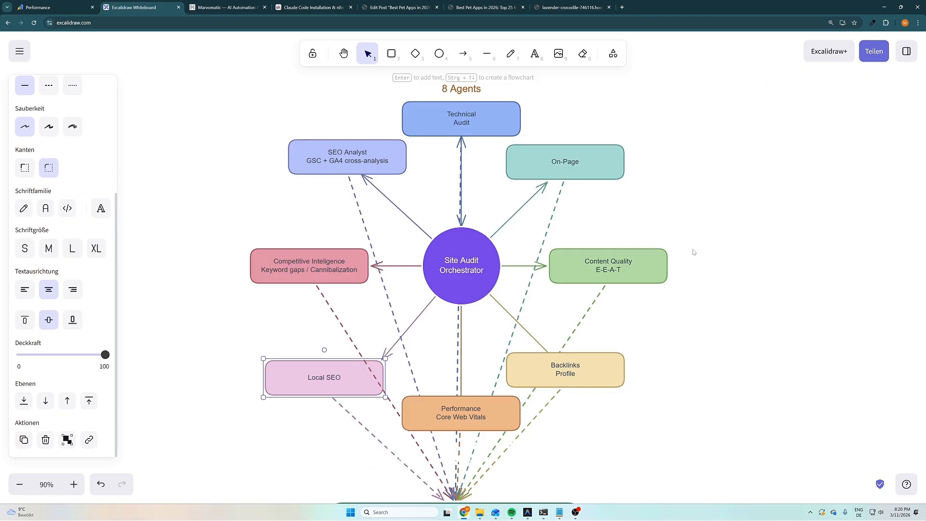
click(702, 222)
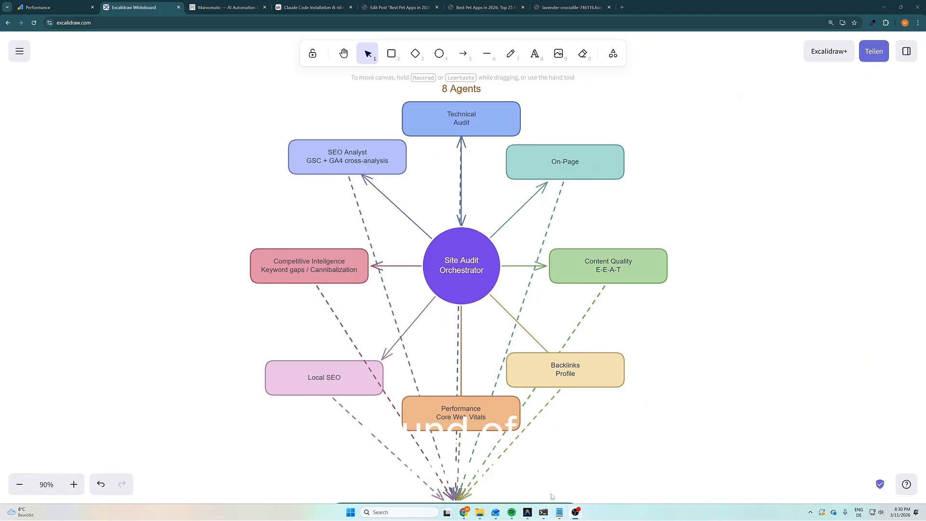
Switch to the Claude Code terminal, skim the marvomatic.com site audit report, and enter /site at the prompt
click(545, 512)
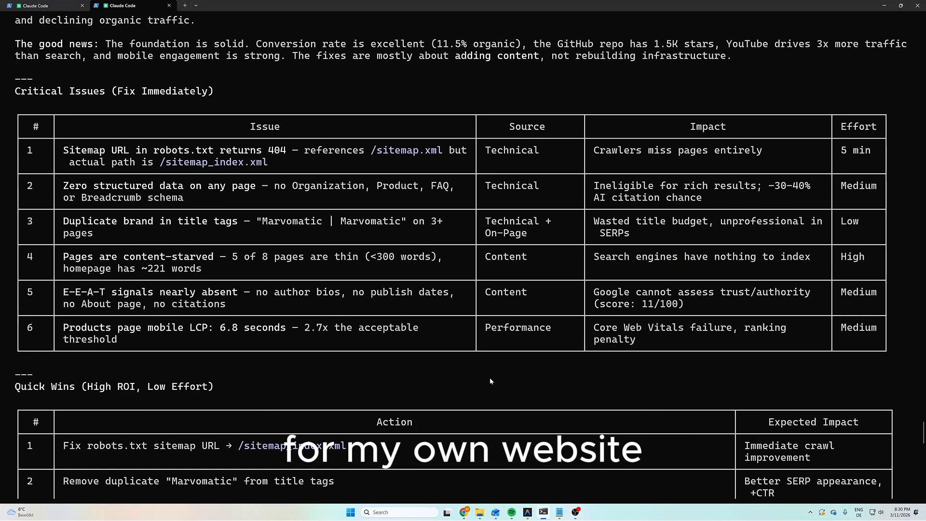
scroll(507, 363, up, 3)
scroll(506, 361, up, 10)
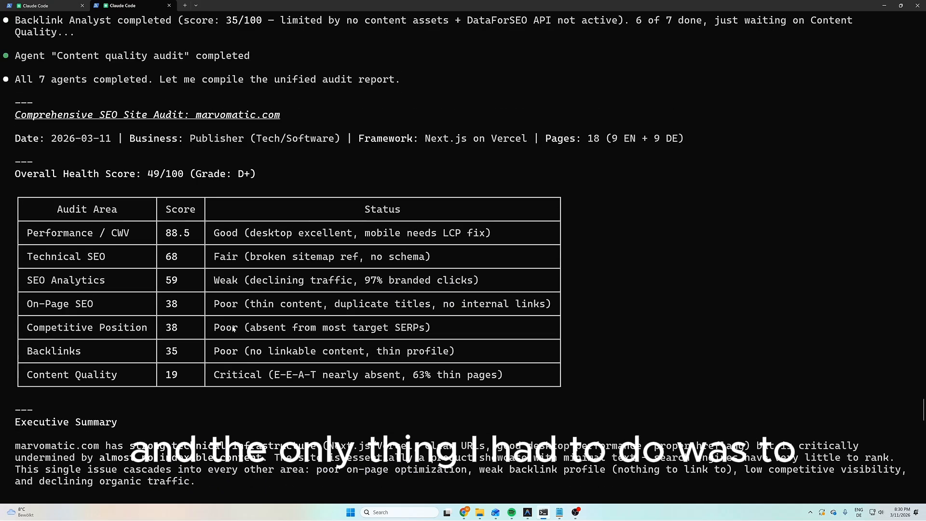
scroll(239, 327, down, 20)
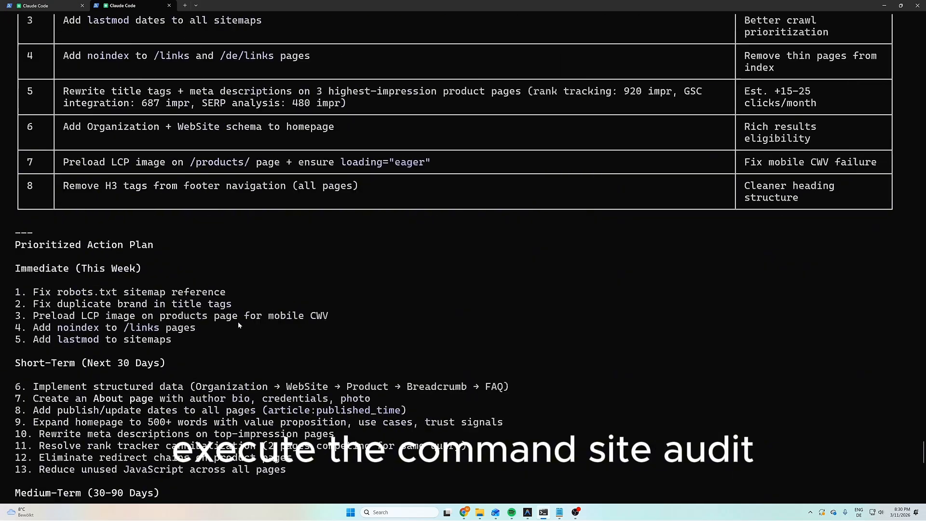
text(/site)
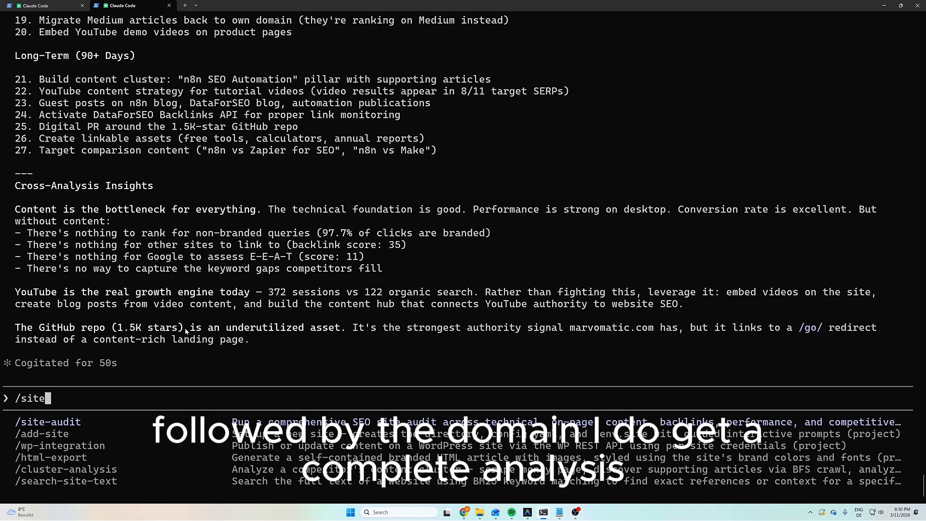
Examine the audit report's overall health scores, Executive Summary and Critical Issues table
scroll(186, 332, up, 20)
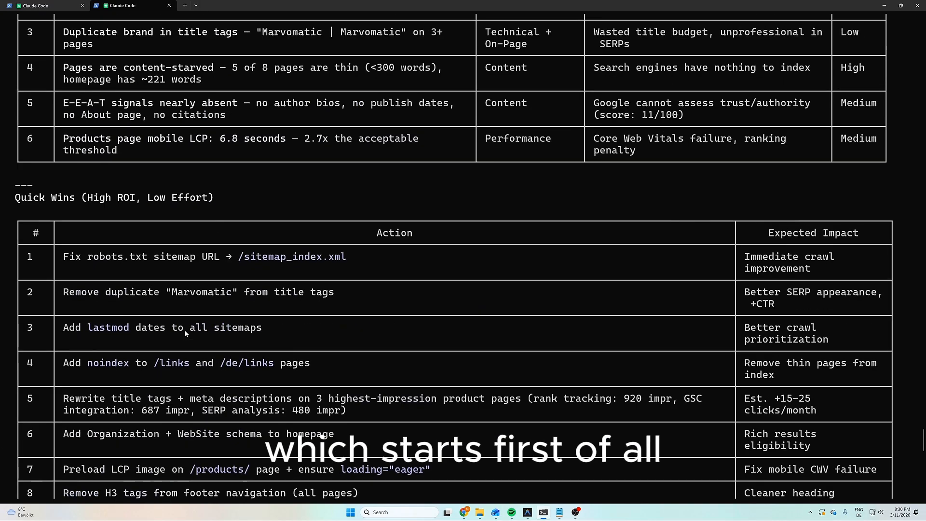
scroll(186, 333, up, 7)
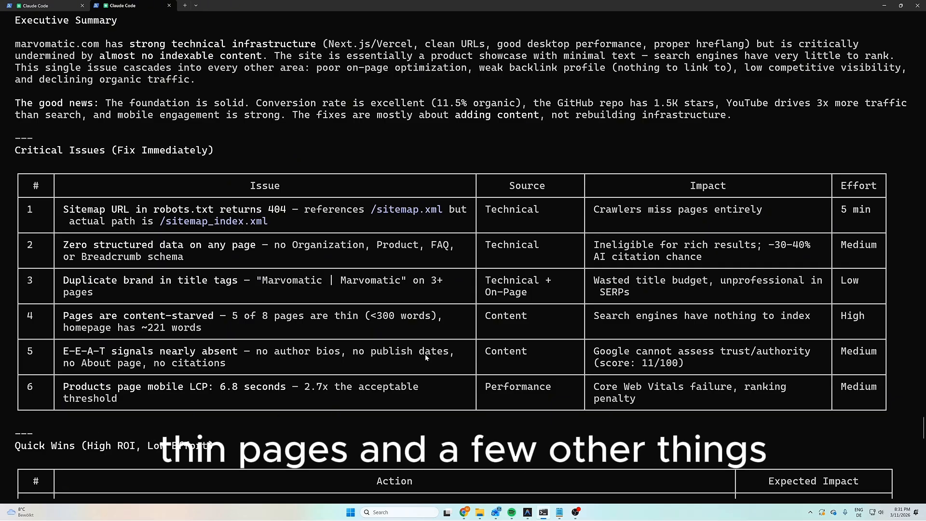
scroll(415, 337, down, 5)
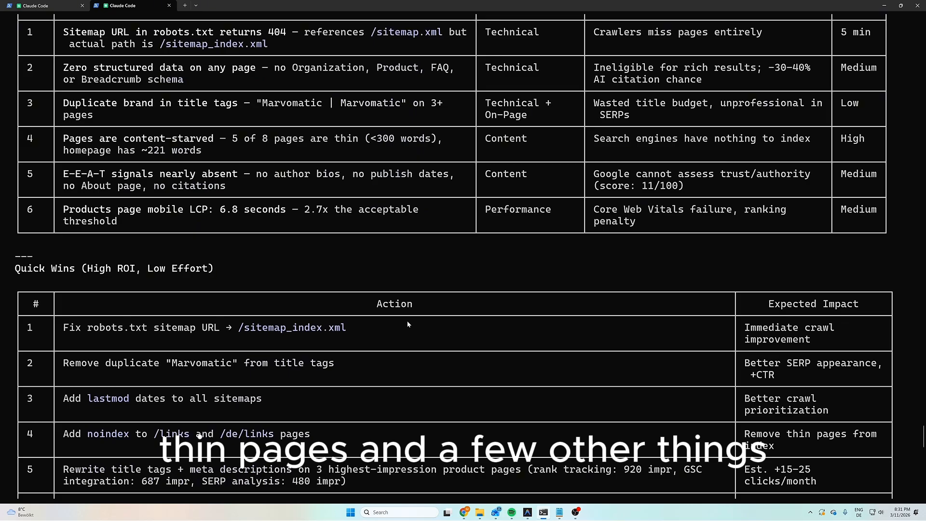
scroll(407, 324, up, 2)
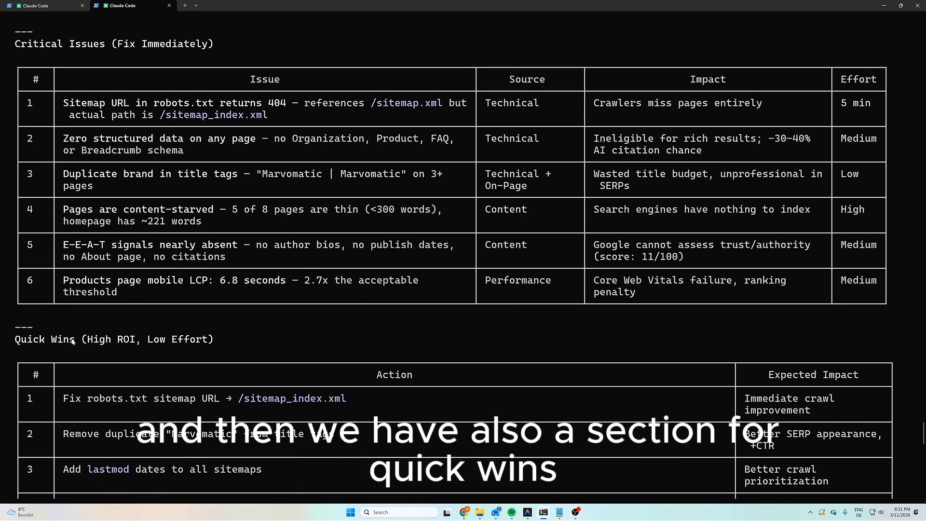
Review the audit's Quick Wins table, from the robots.txt sitemap fix through the footer heading cleanup
scroll(72, 341, down, 3)
scroll(141, 336, down, 1)
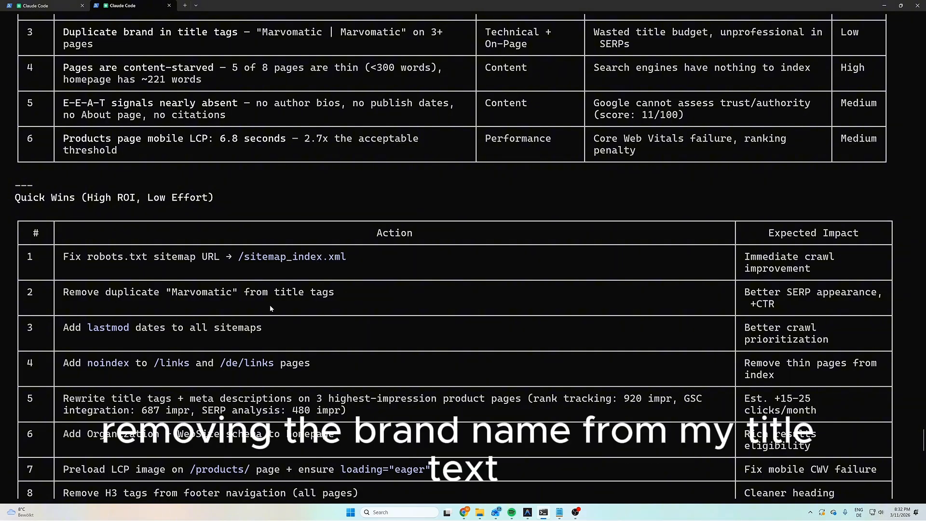
scroll(314, 321, down, 4)
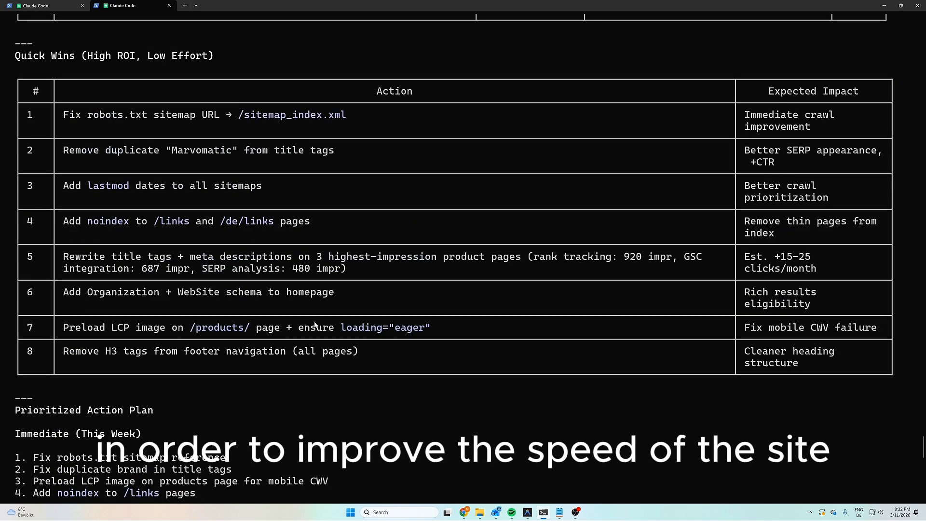
scroll(314, 325, down, 2)
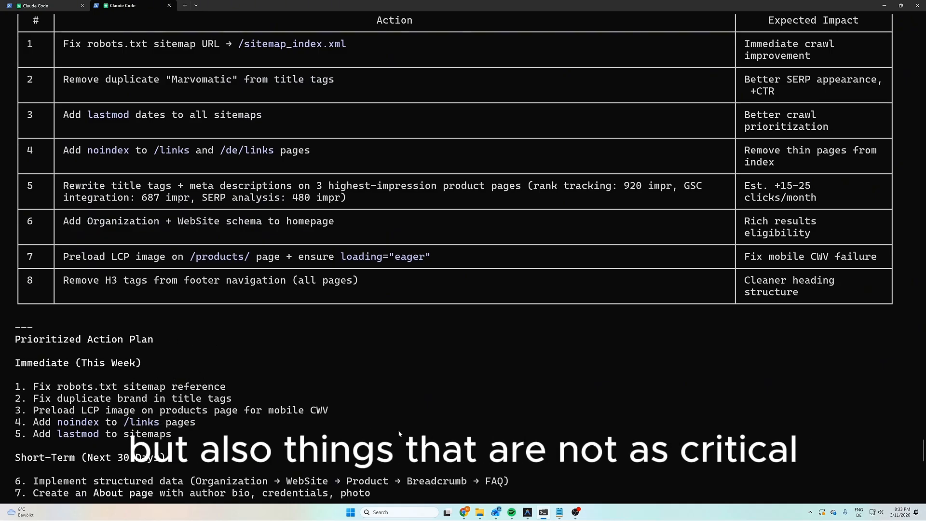
Review the Prioritized Action Plan from immediate to long-term tasks, and read the Cross-Analysis Insights at the report's end
scroll(24, 362, down, 1)
scroll(307, 389, down, 3)
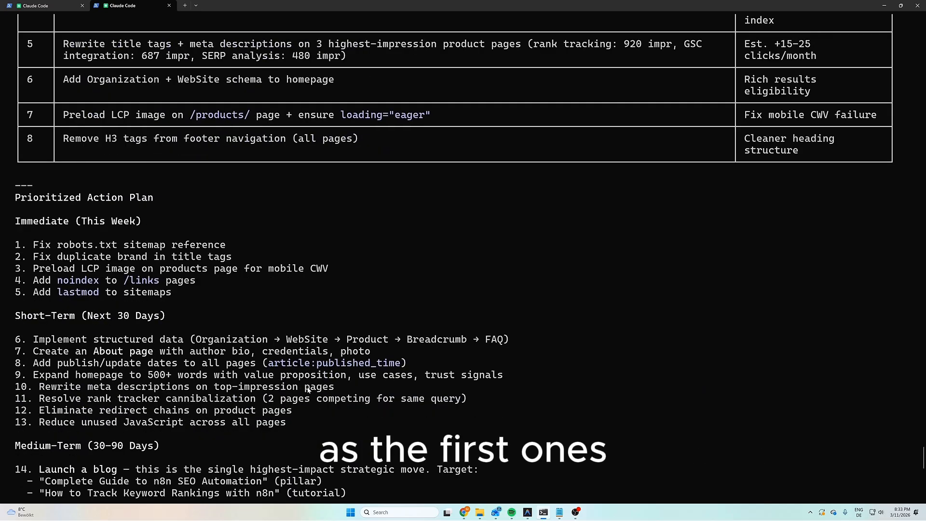
scroll(308, 389, down, 5)
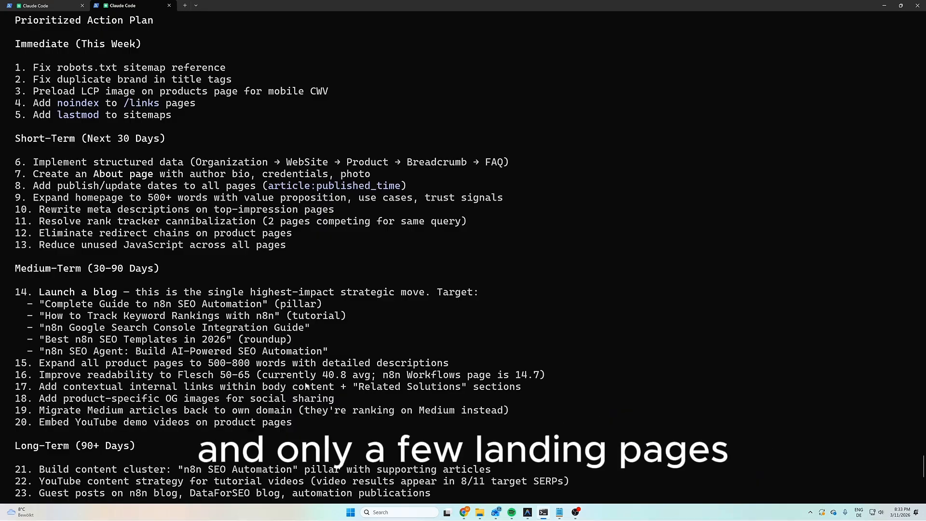
scroll(305, 384, down, 6)
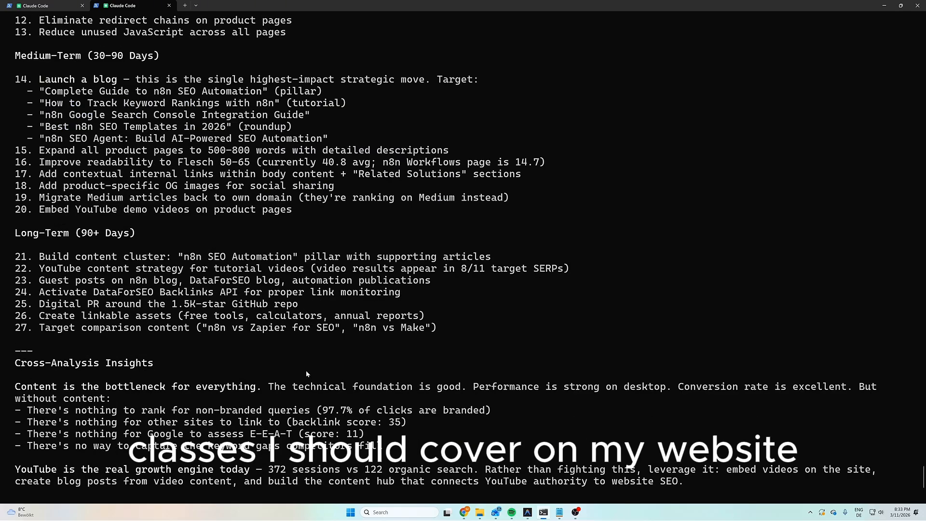
text(/site)
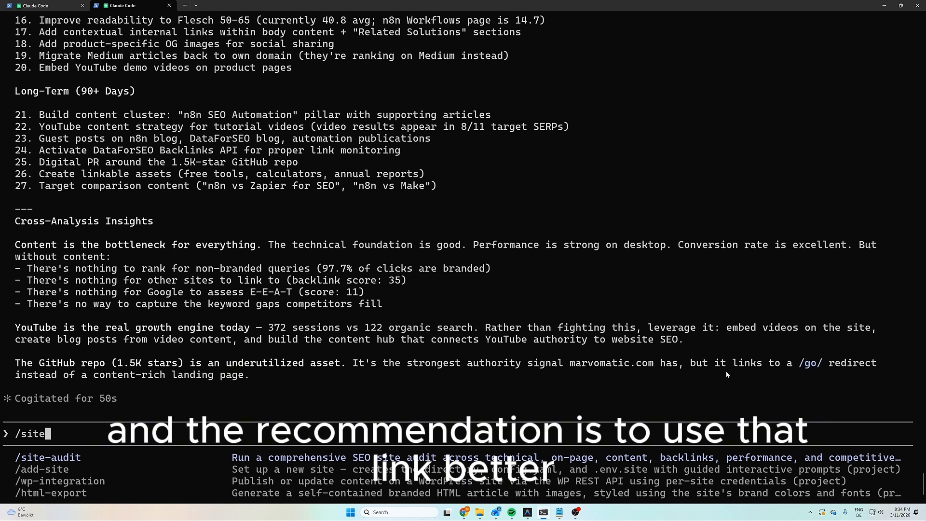
Switch back to the Excalidraw whiteboard and bring the whole Multi-Site Management diagram into view, from the client cards to the output folders
key(super+h)
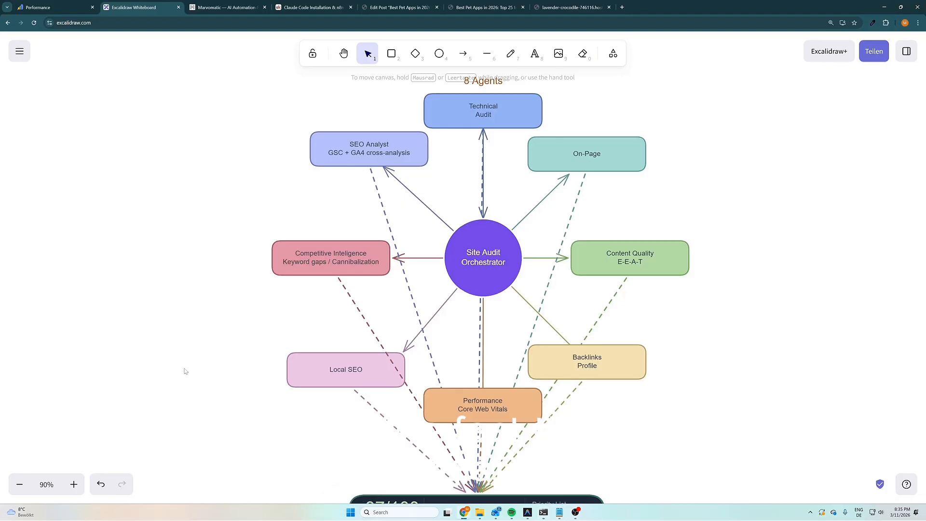
scroll(186, 371, down, 1)
drag(234, 318, 444, 502)
drag(108, 440, 504, 481)
drag(244, 157, 240, 248)
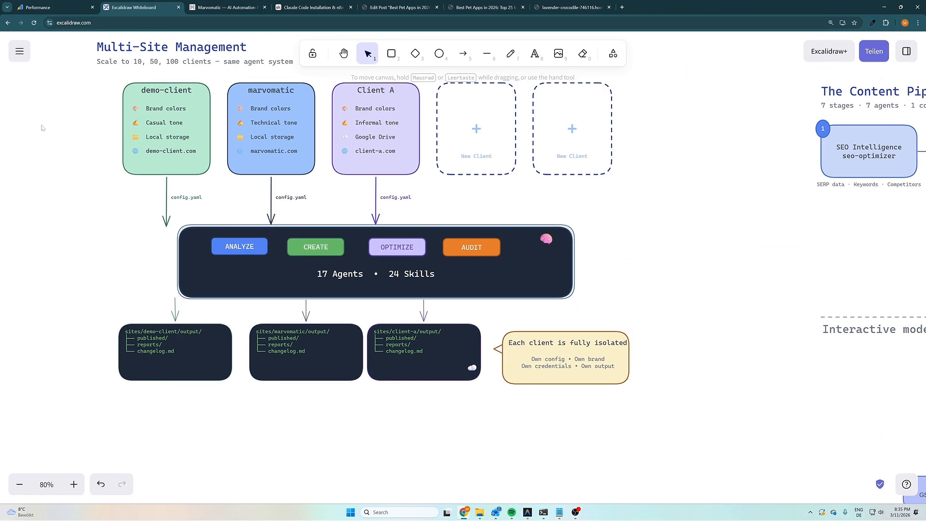
drag(128, 222, 149, 233)
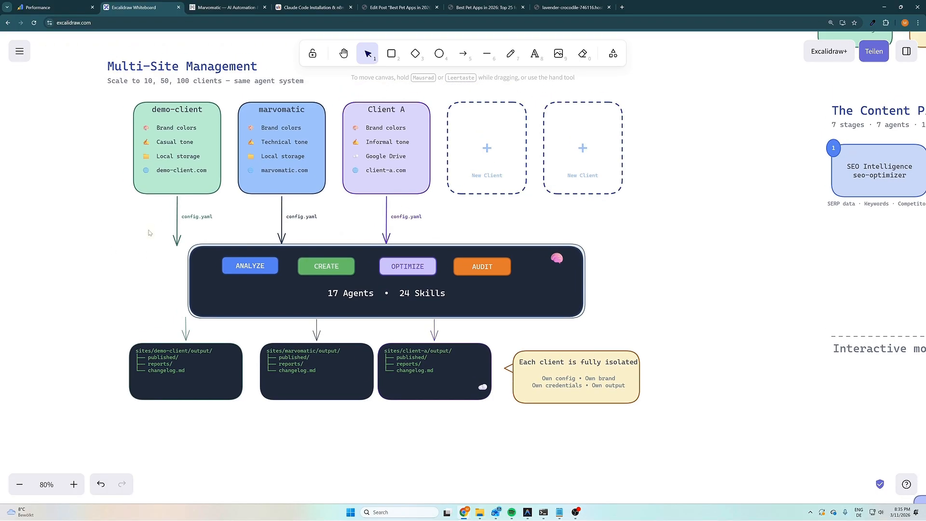